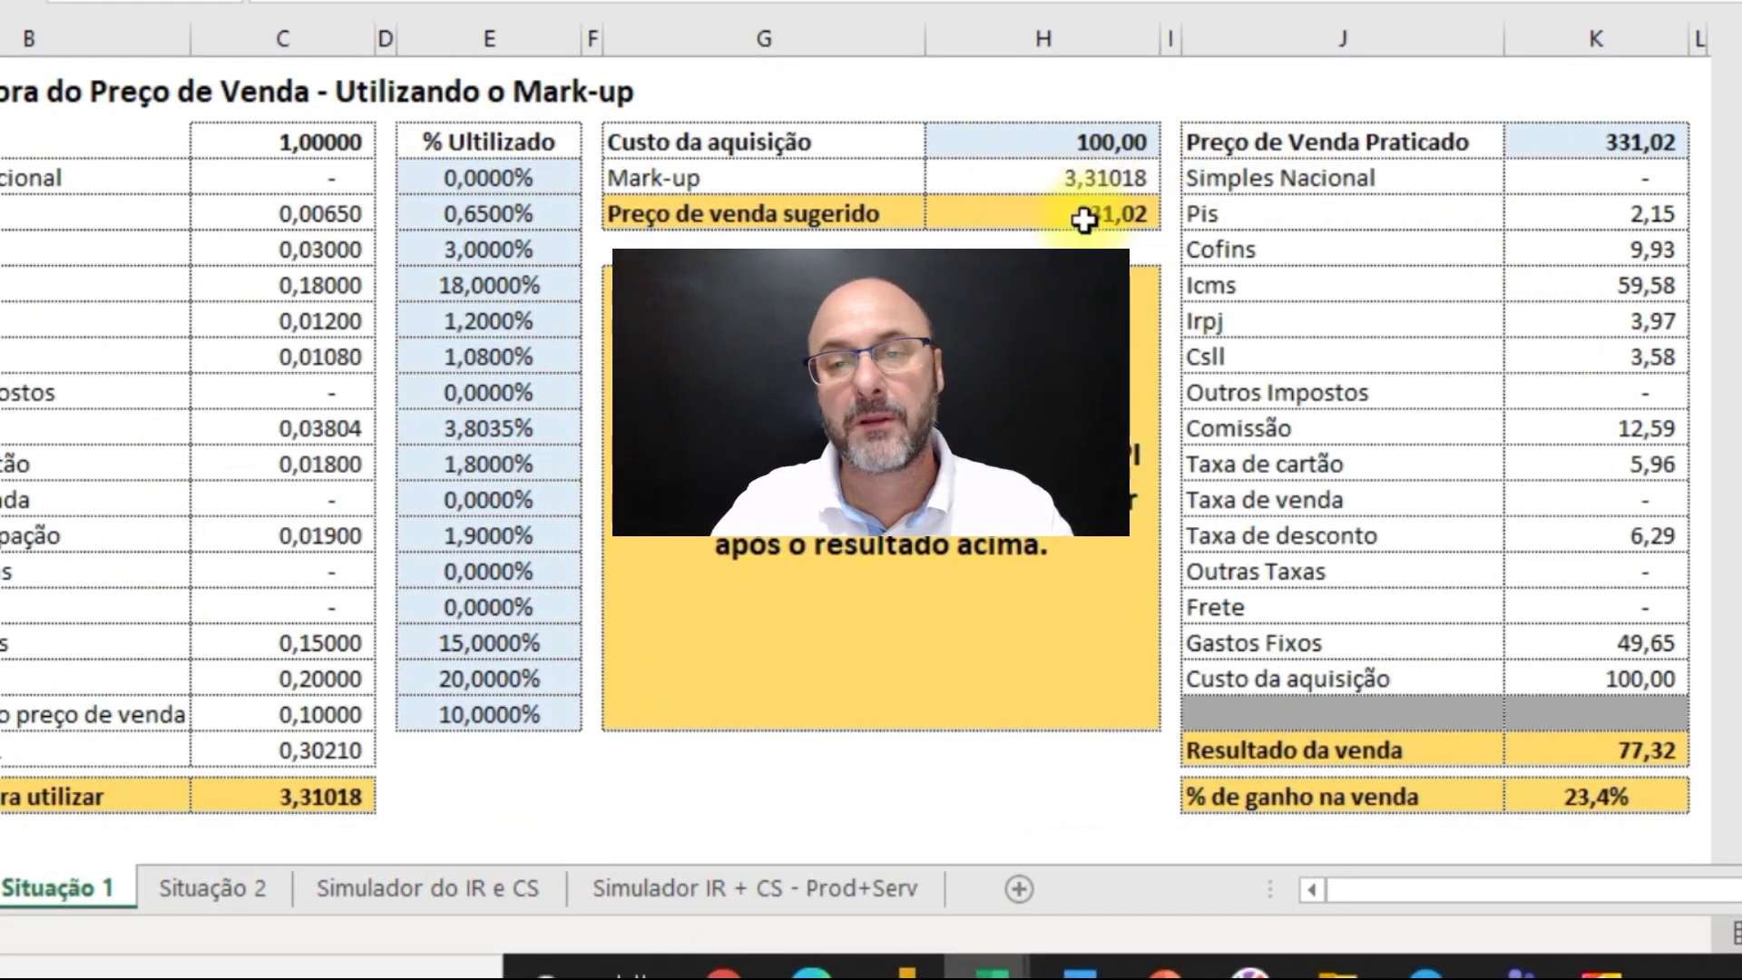
Step: Set the Preço de Venda Praticado on the Situação 1 sheet to 297,92
left_click(1625, 138)
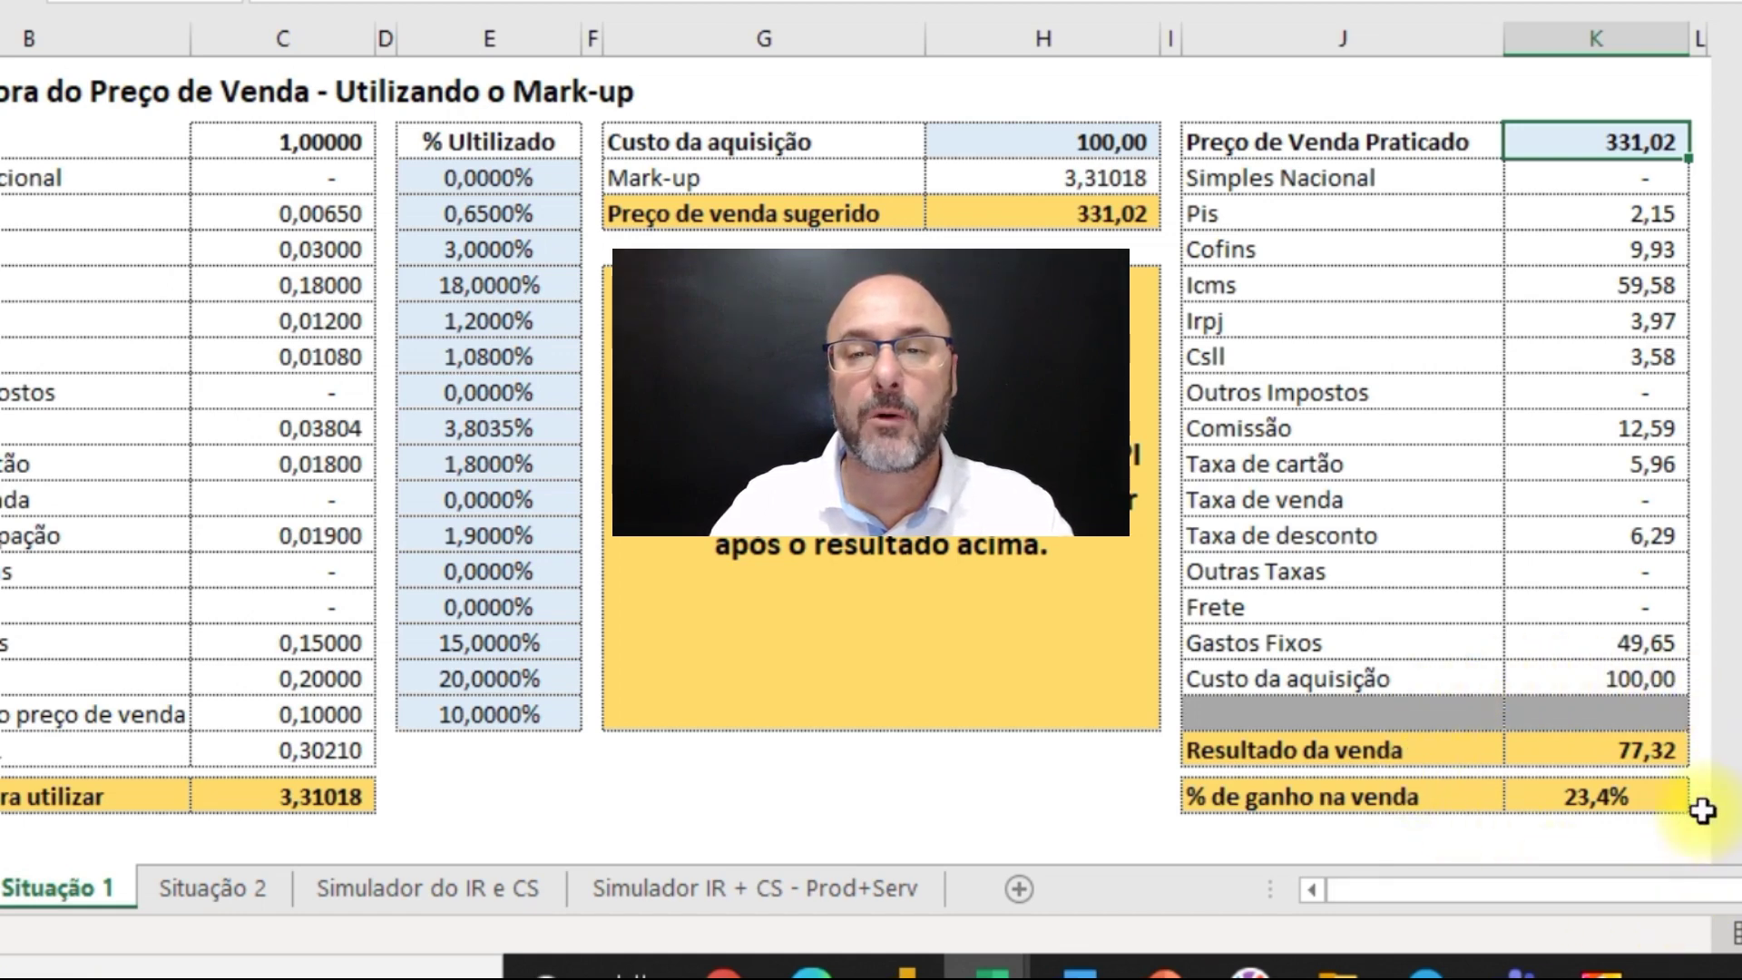
left_click_drag(100, 714, 521, 714)
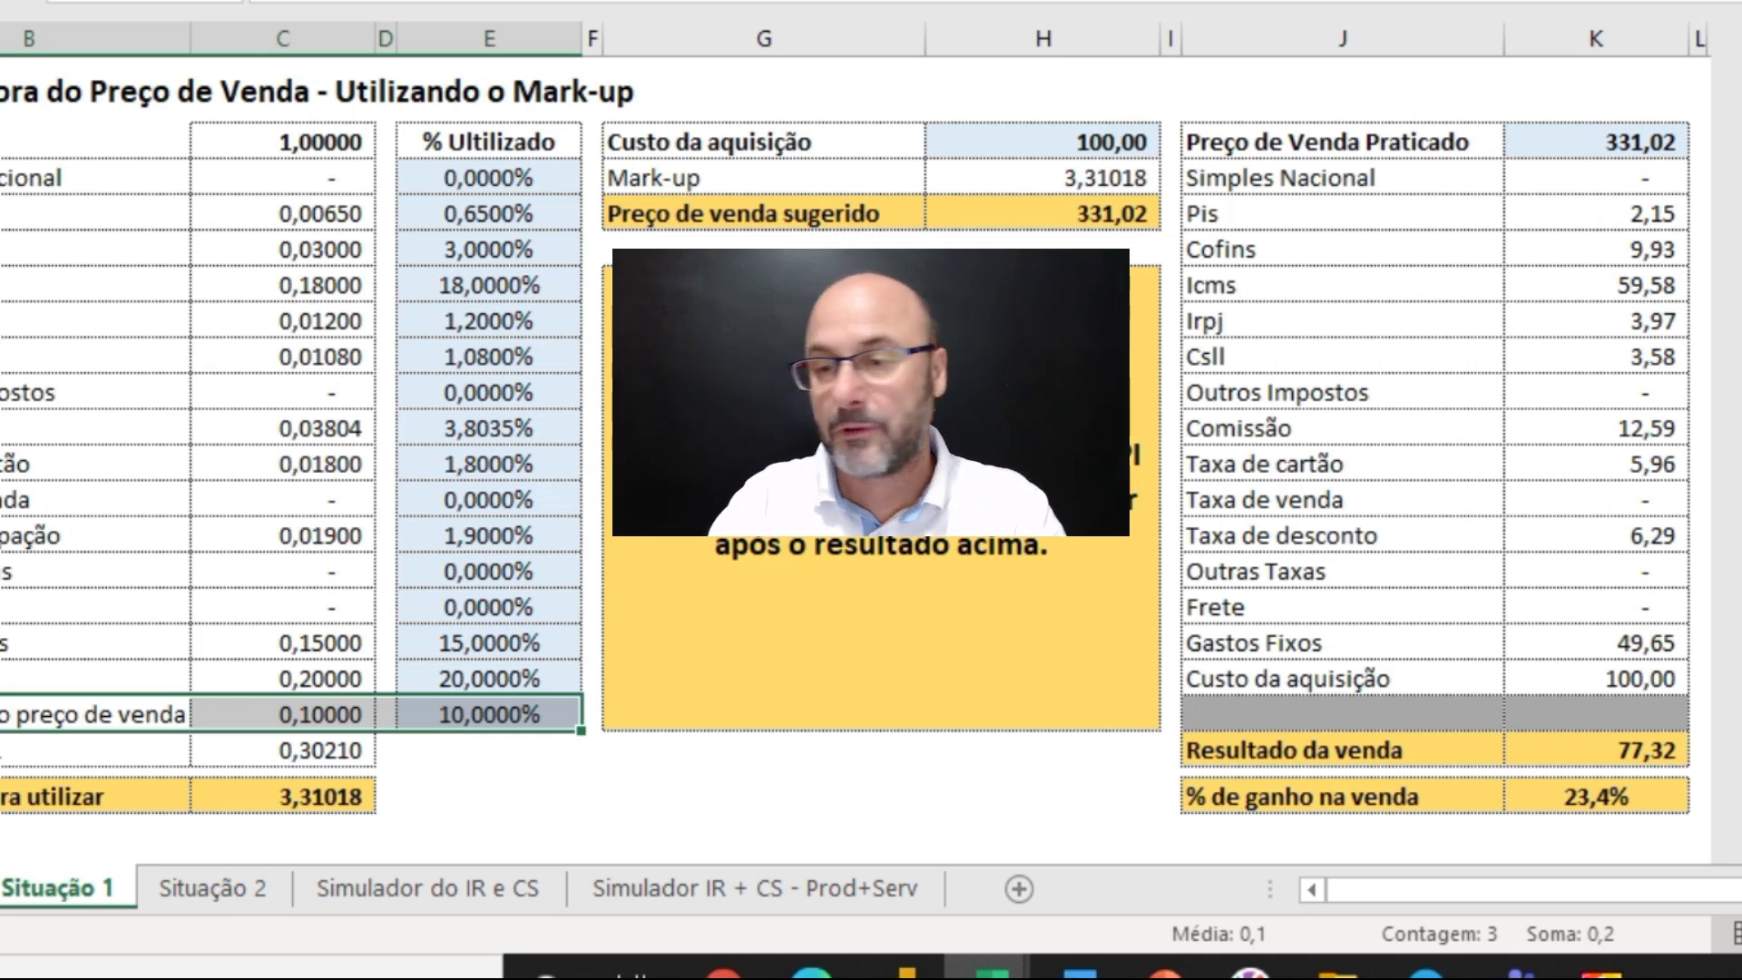
left_click(1611, 139)
type("297")
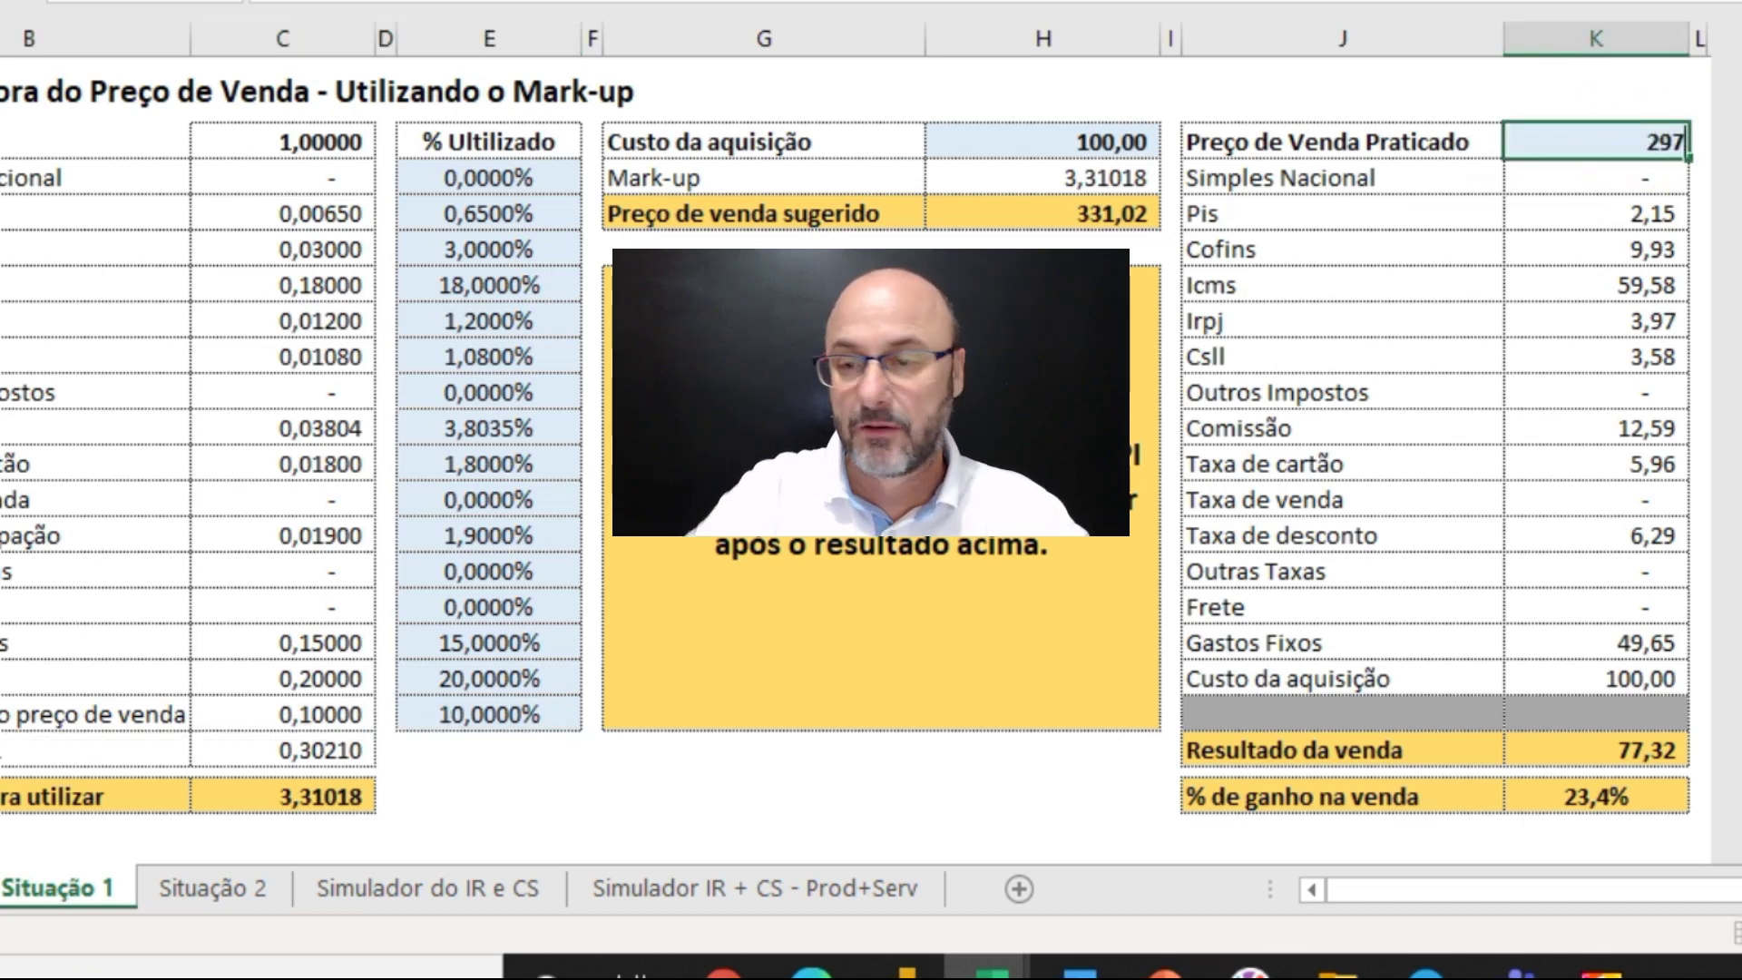
type(",92")
key("Return")
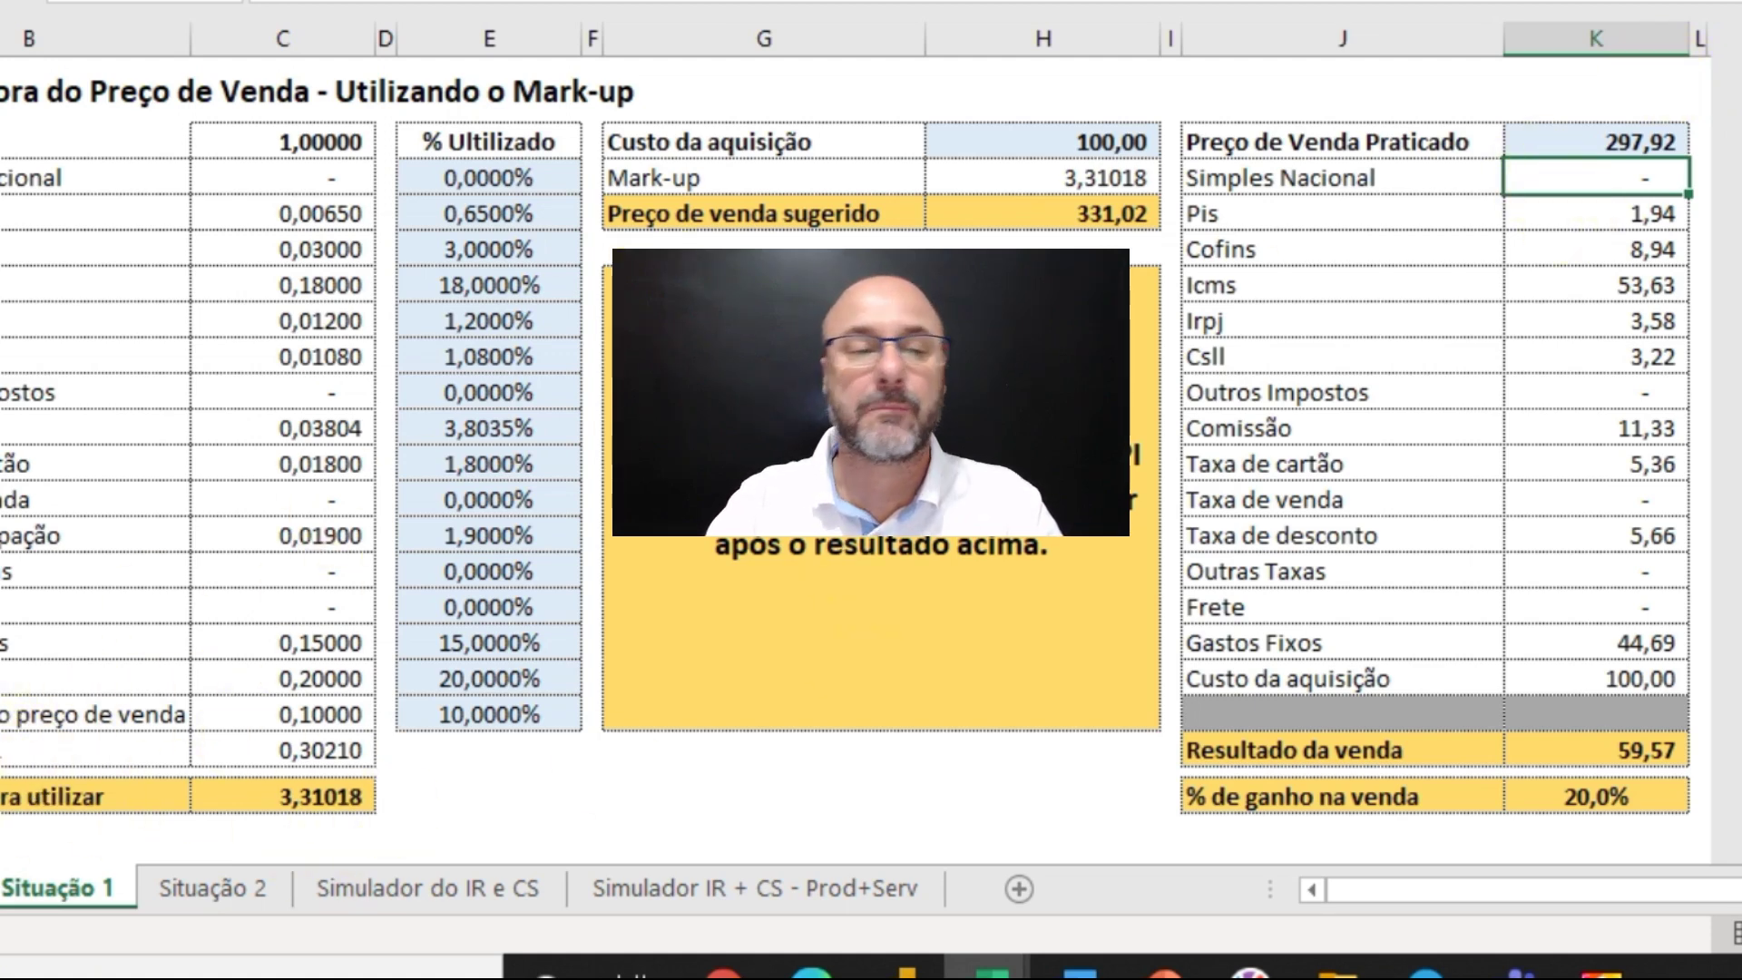
Step: Compare the mark-up calculations on the Situação 1 and Situação 2 sheets, including the ICMS and IPI rows
left_click(237, 895)
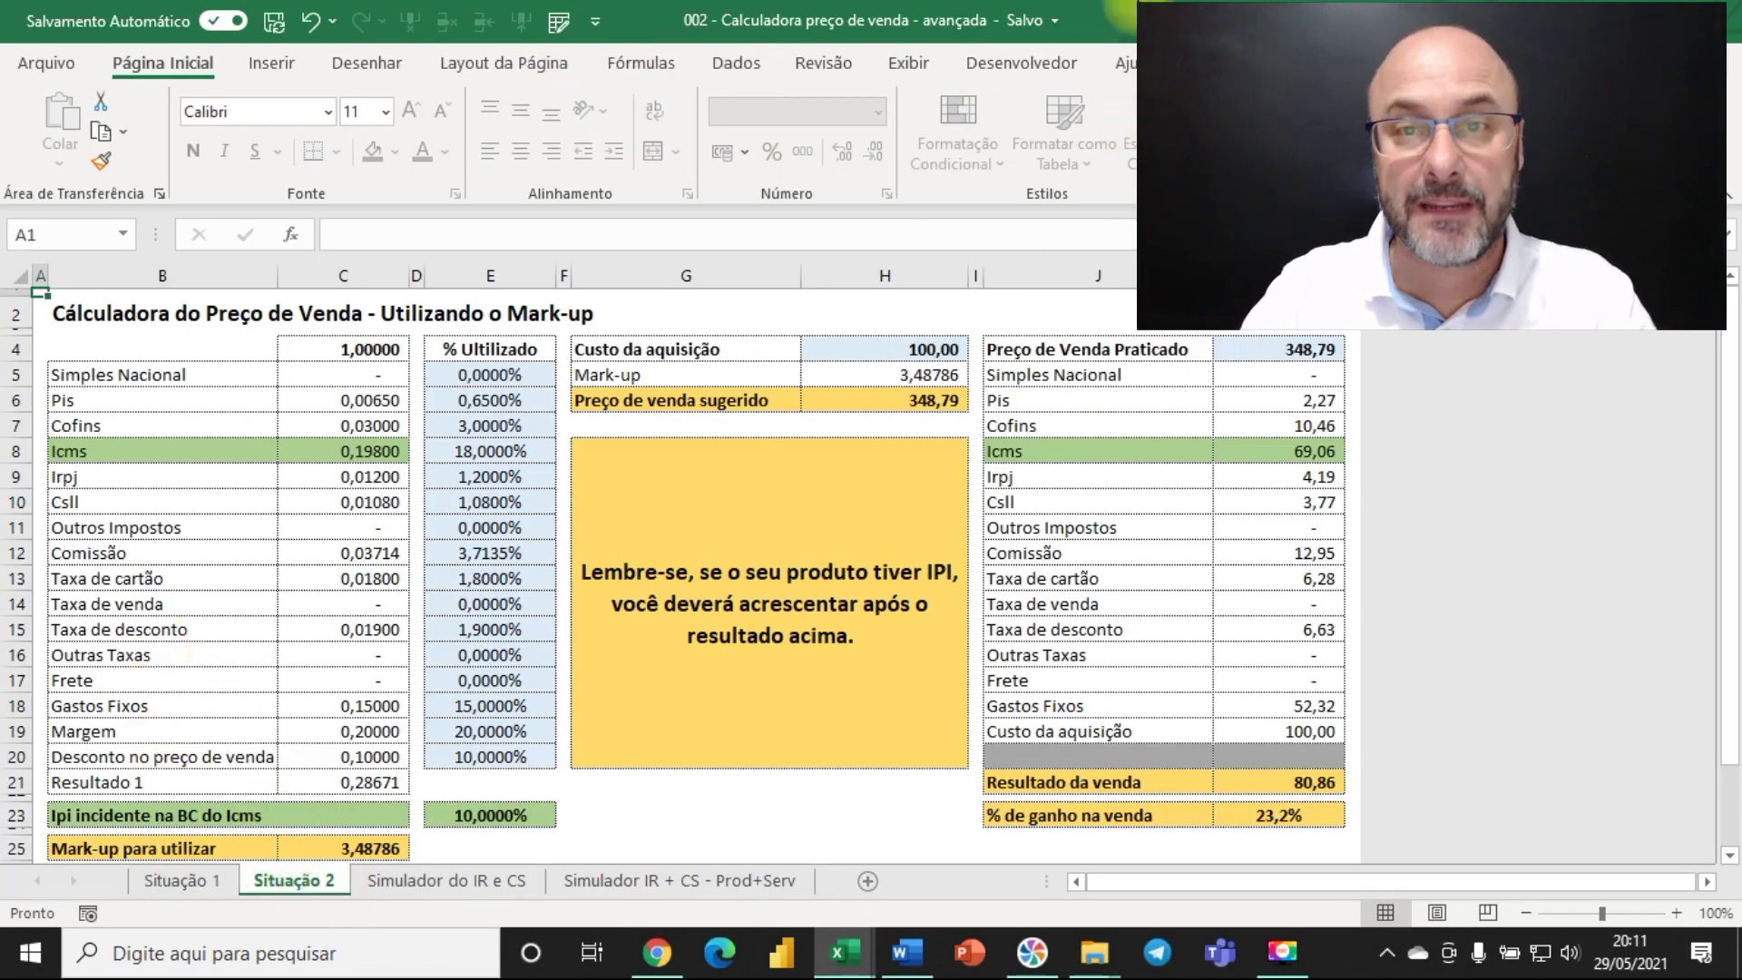
left_click(142, 889)
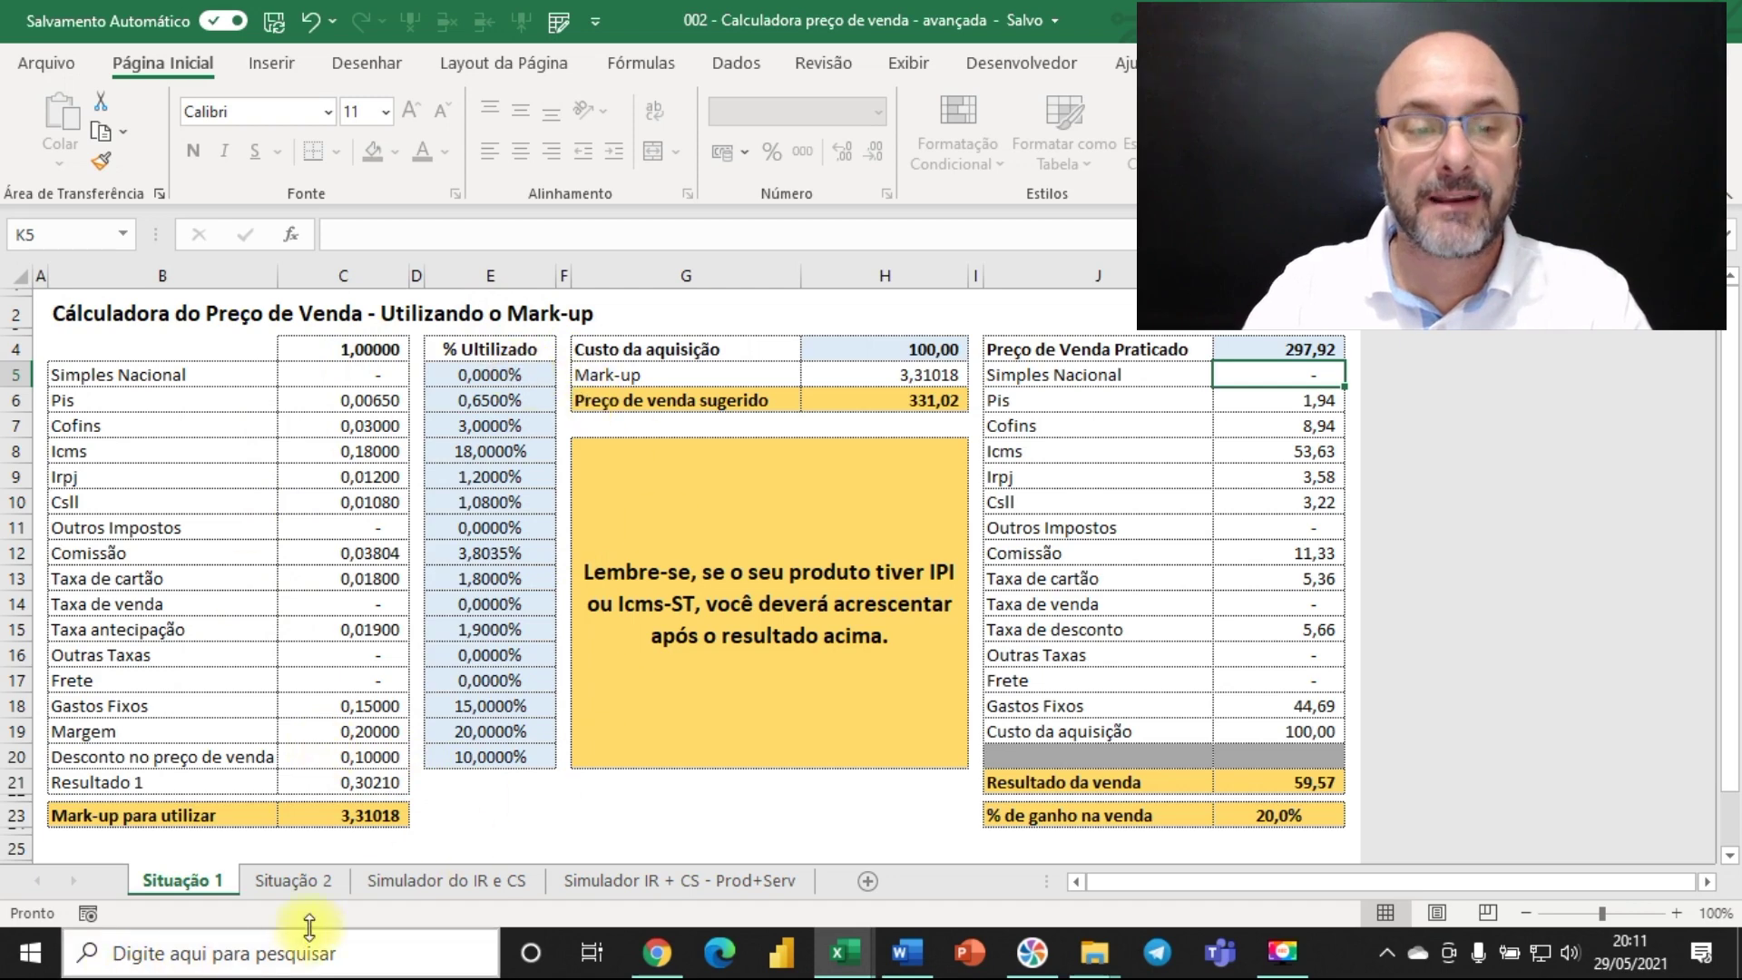
left_click(295, 885)
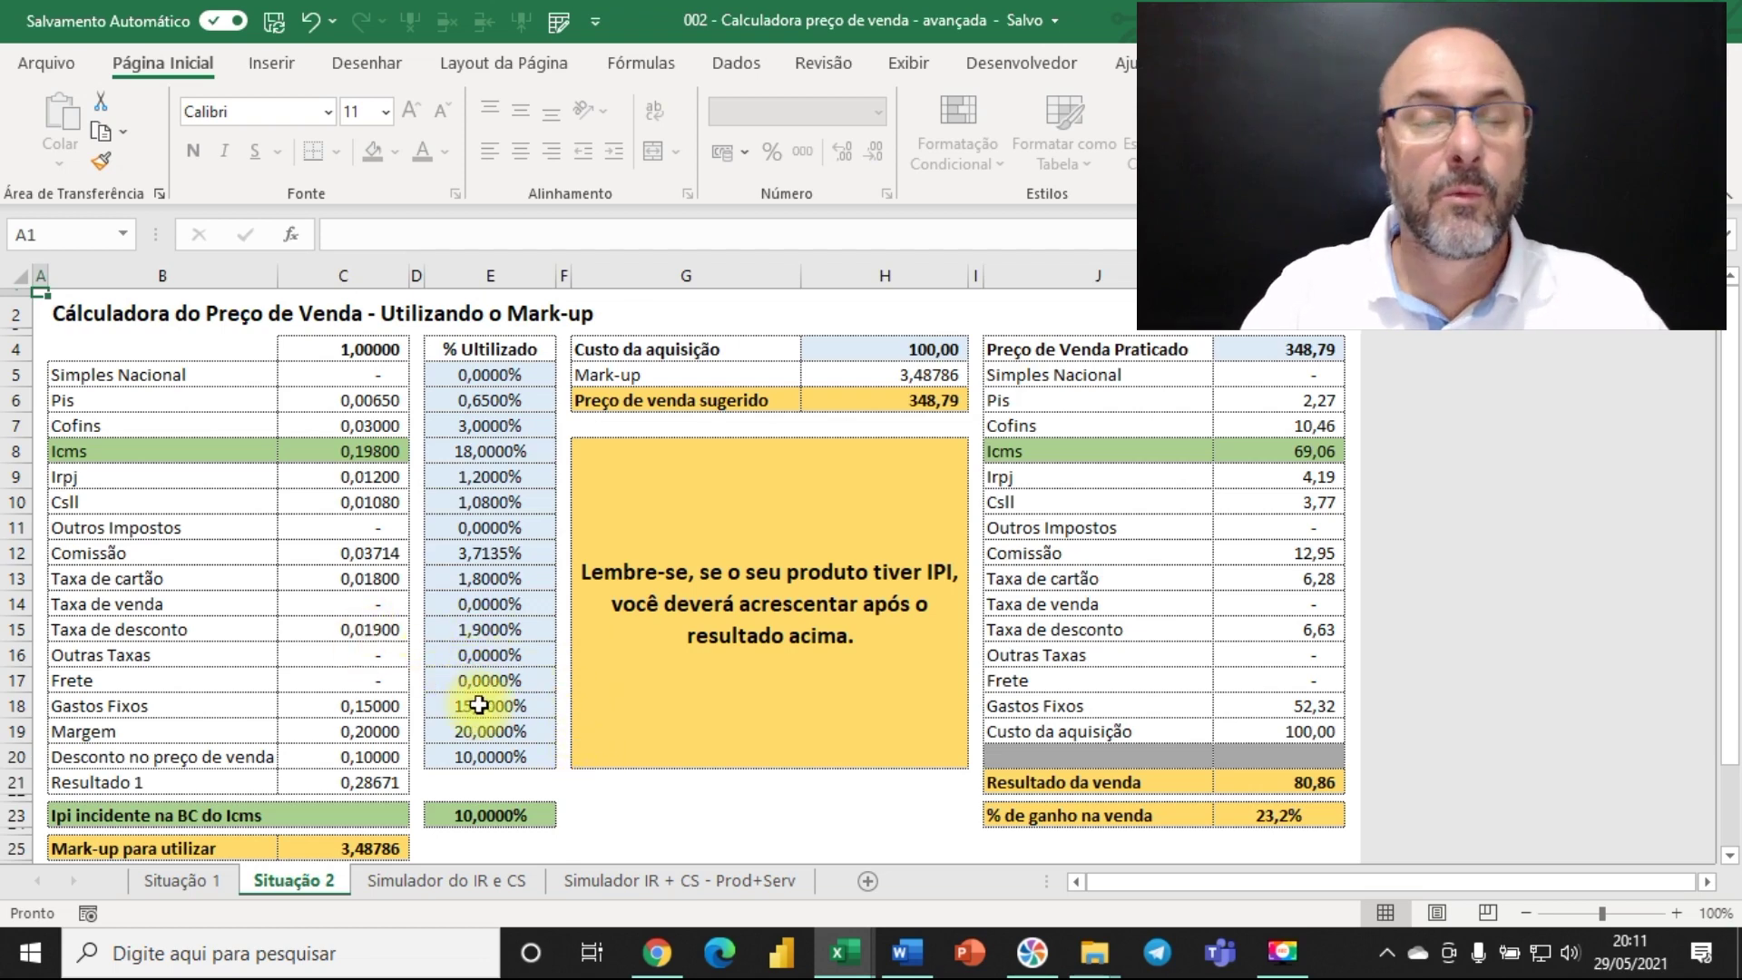
left_click(159, 887)
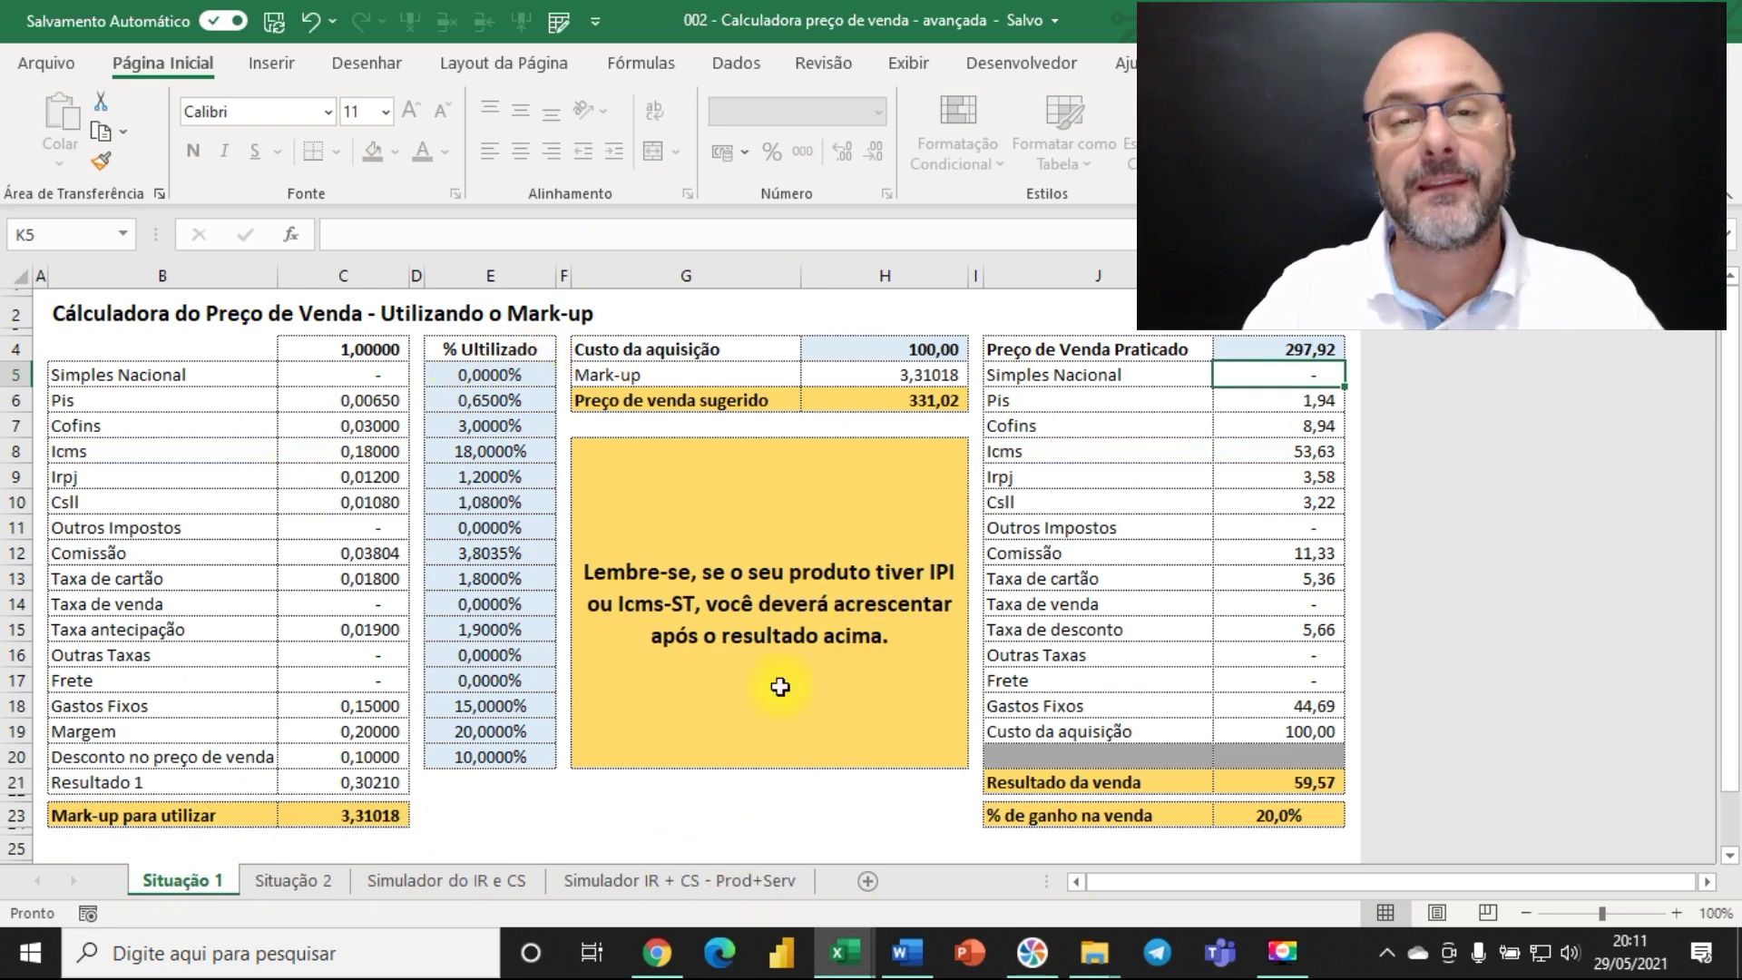
left_click(294, 881)
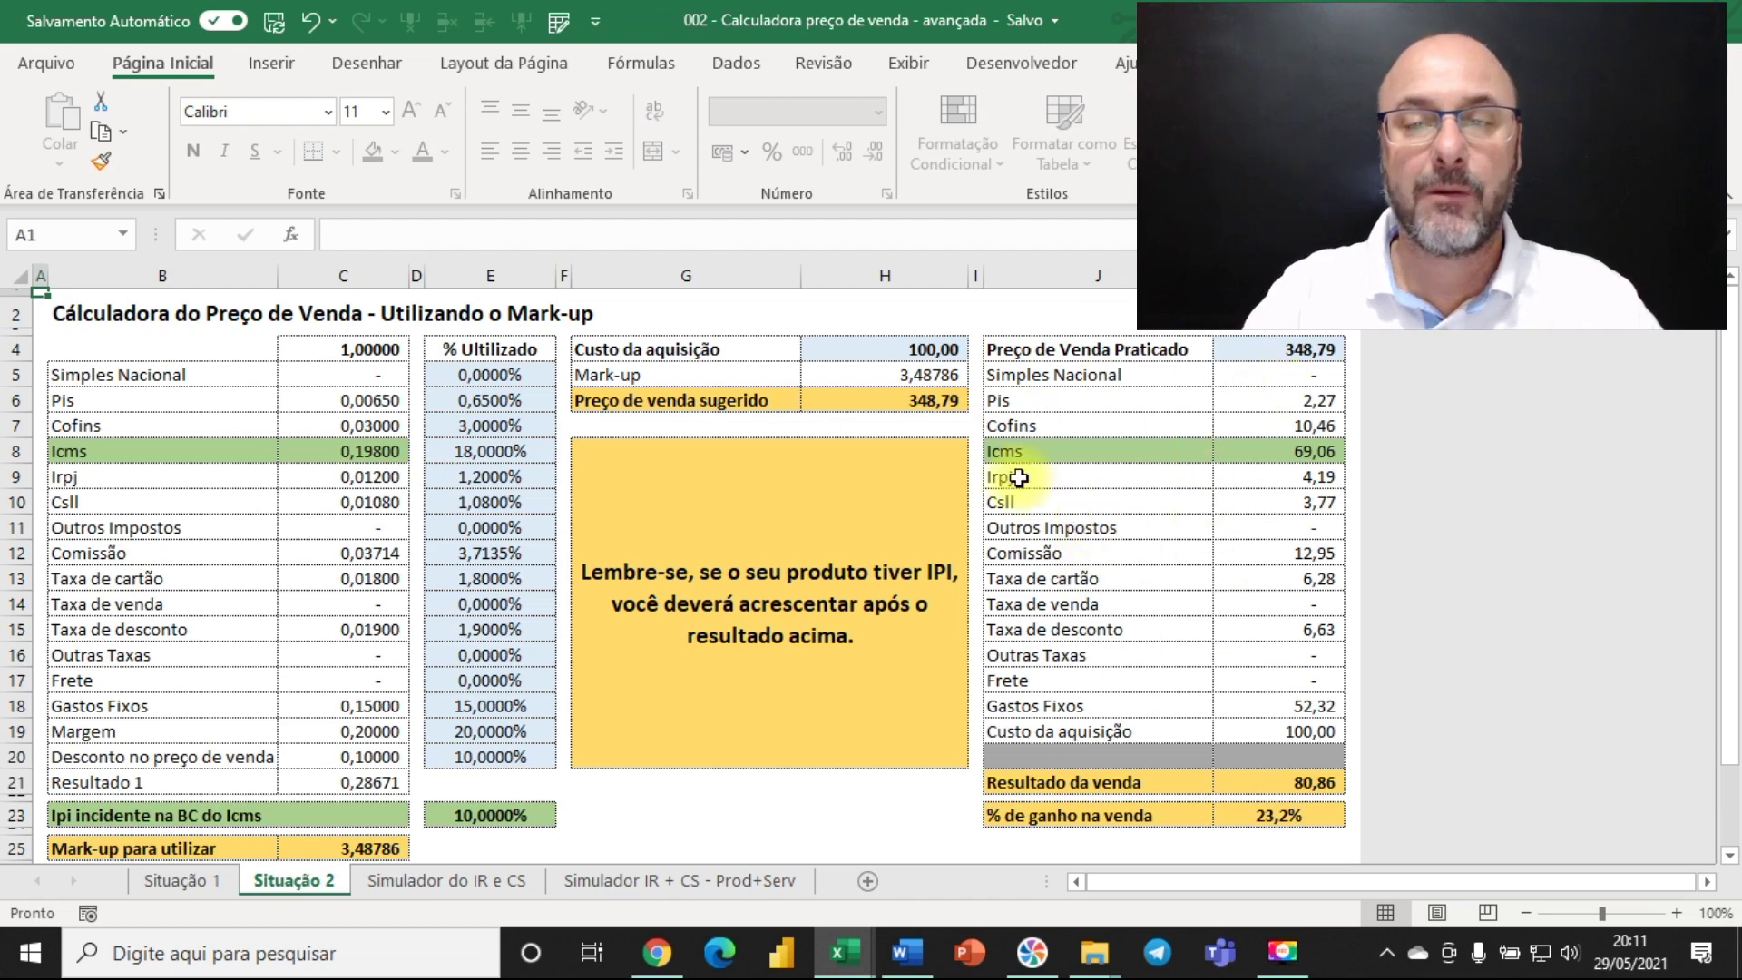
Step: Examine the Simulador do IR e CS rates against the Irpj and Csll rows of Situação 2, plus the Prod+Serv simulator
left_click(488, 881)
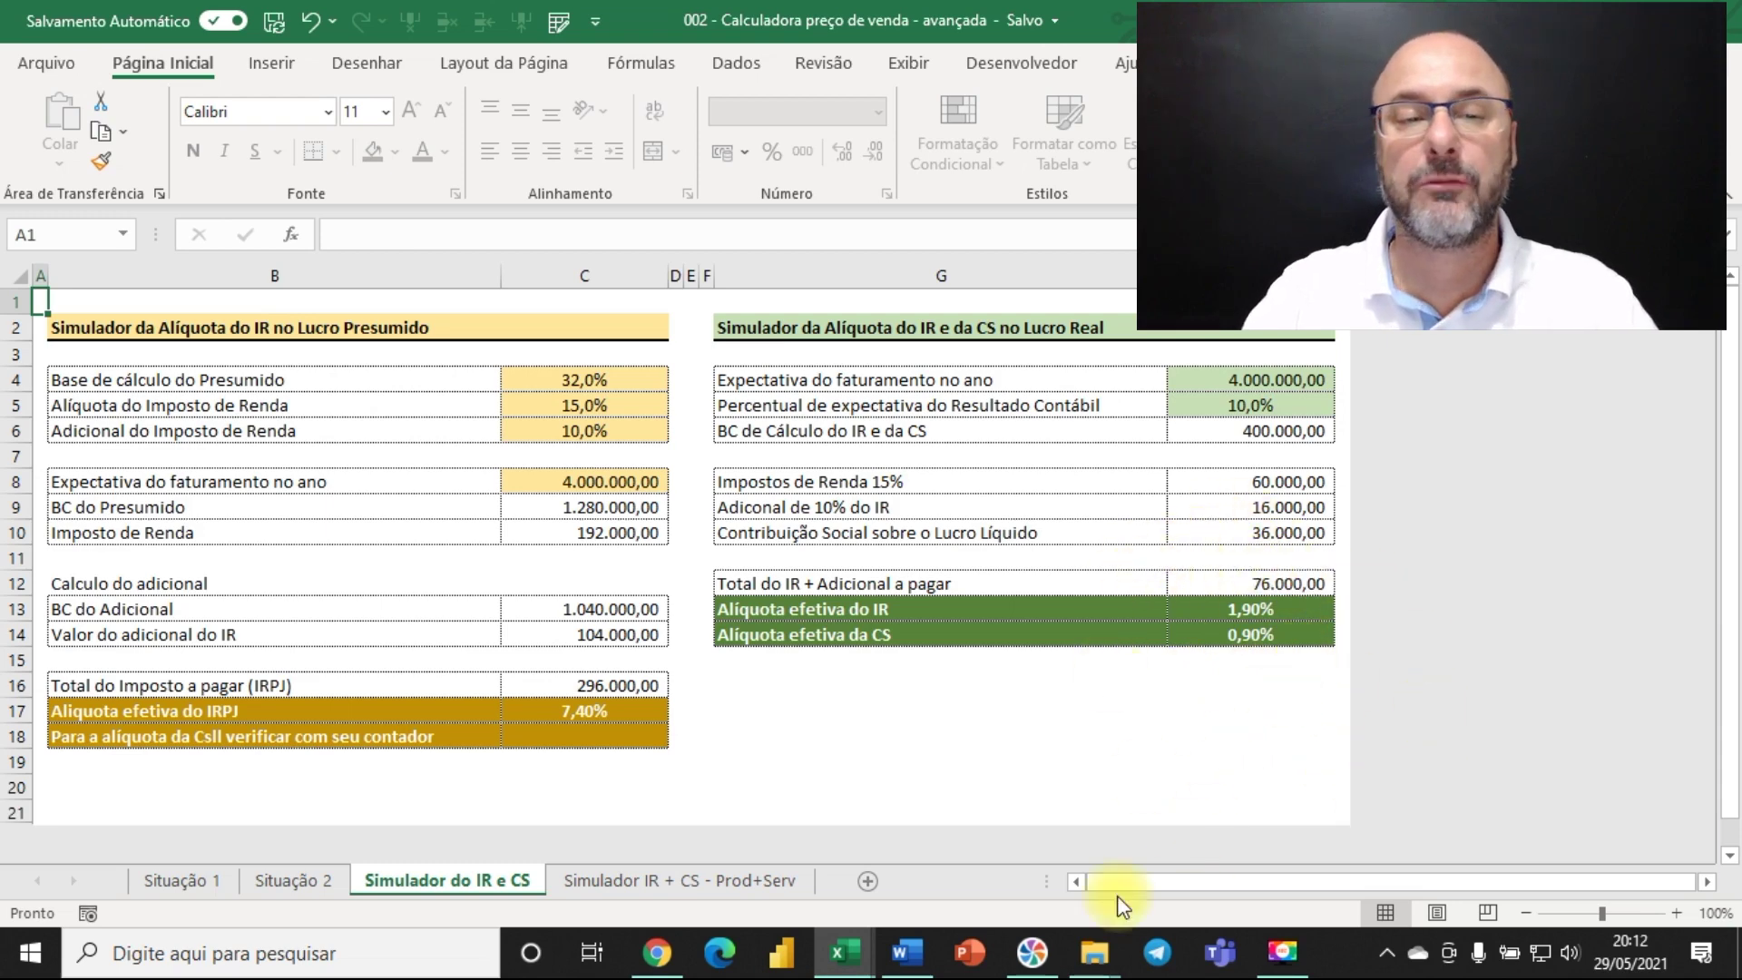
left_click(270, 878)
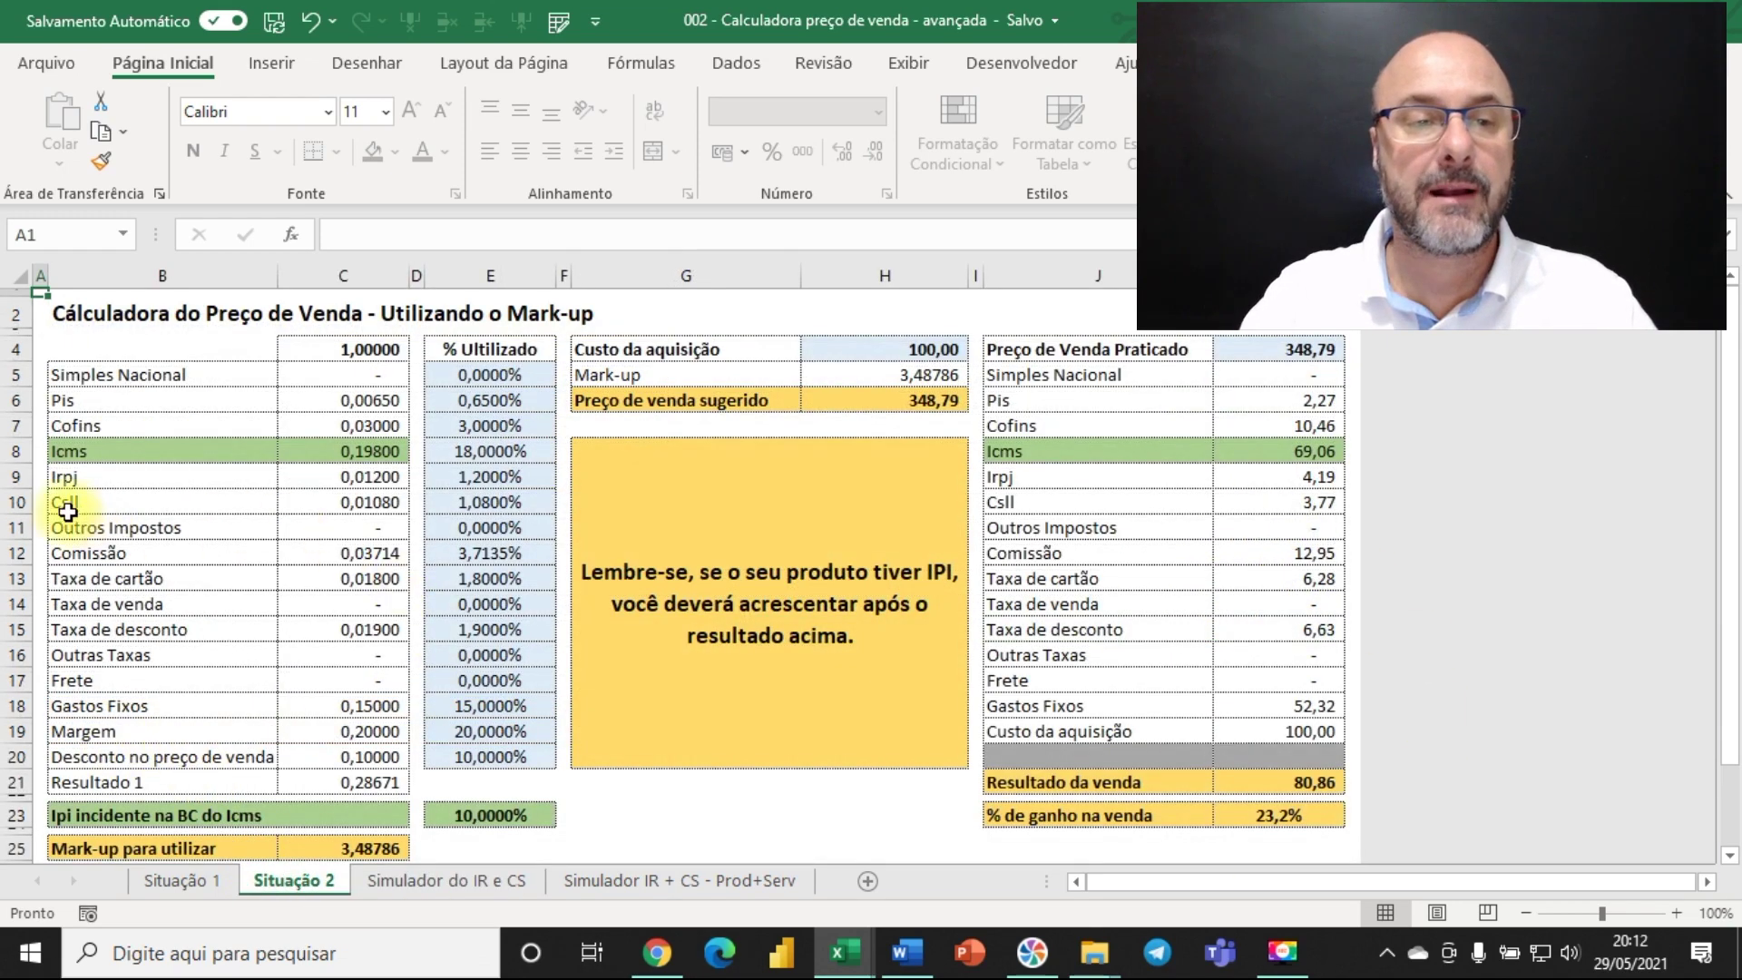
left_click(446, 879)
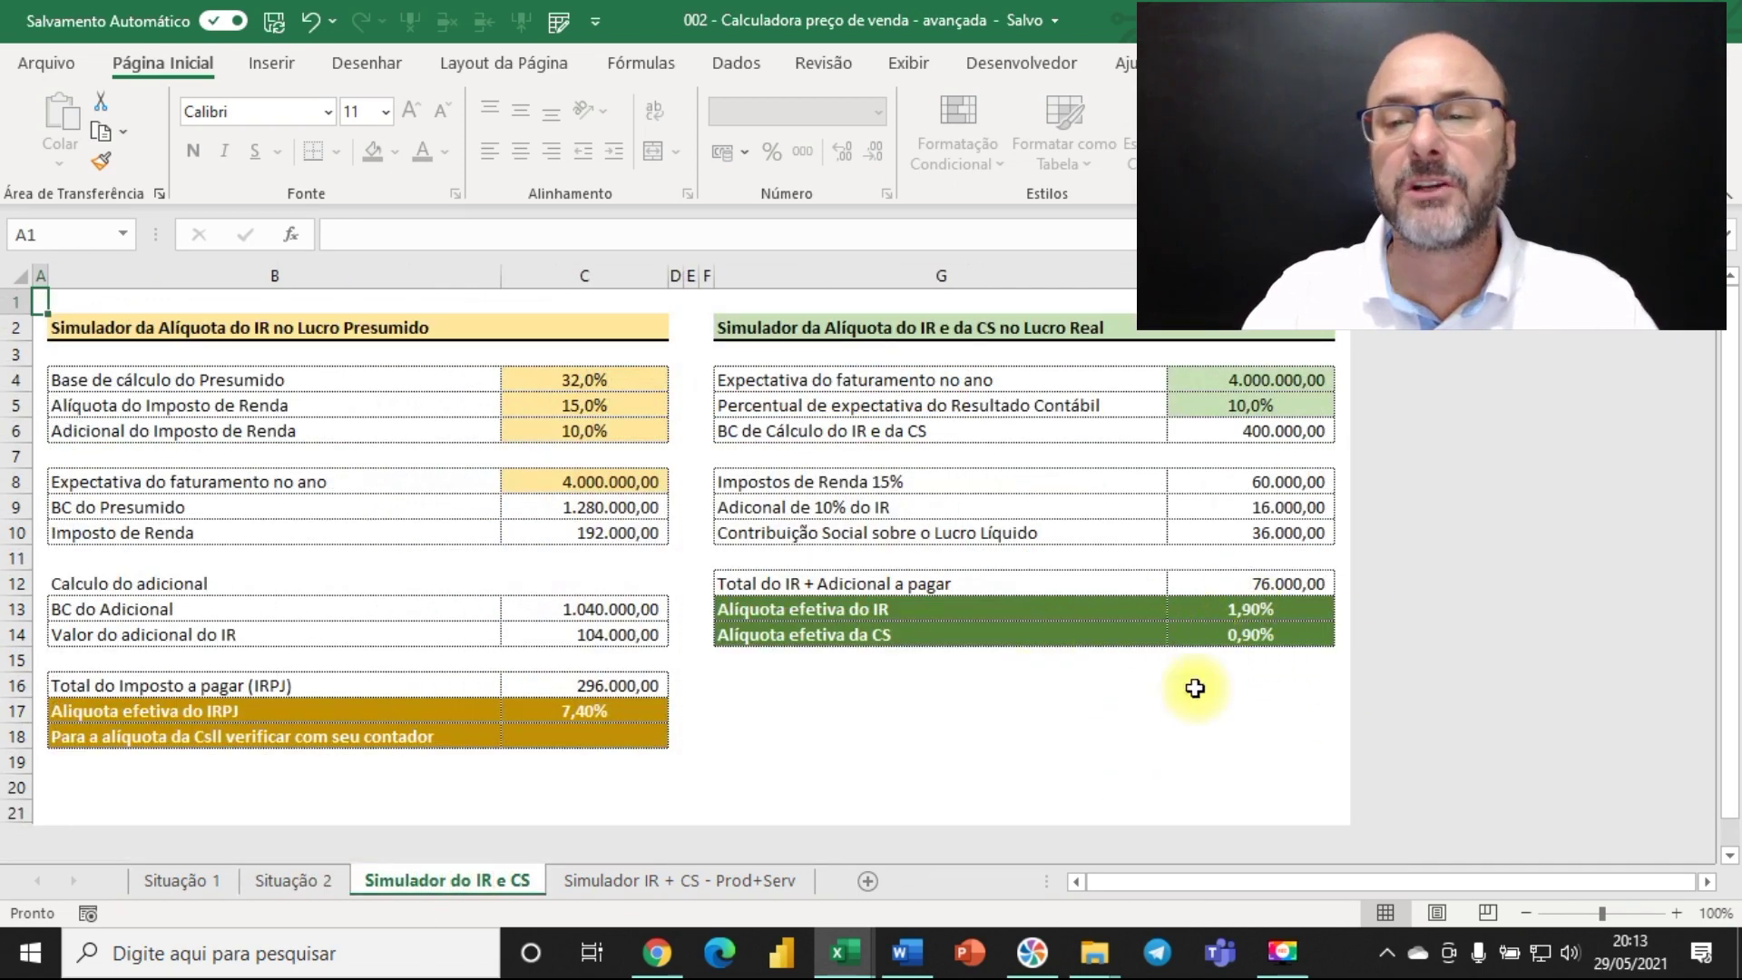
left_click(290, 880)
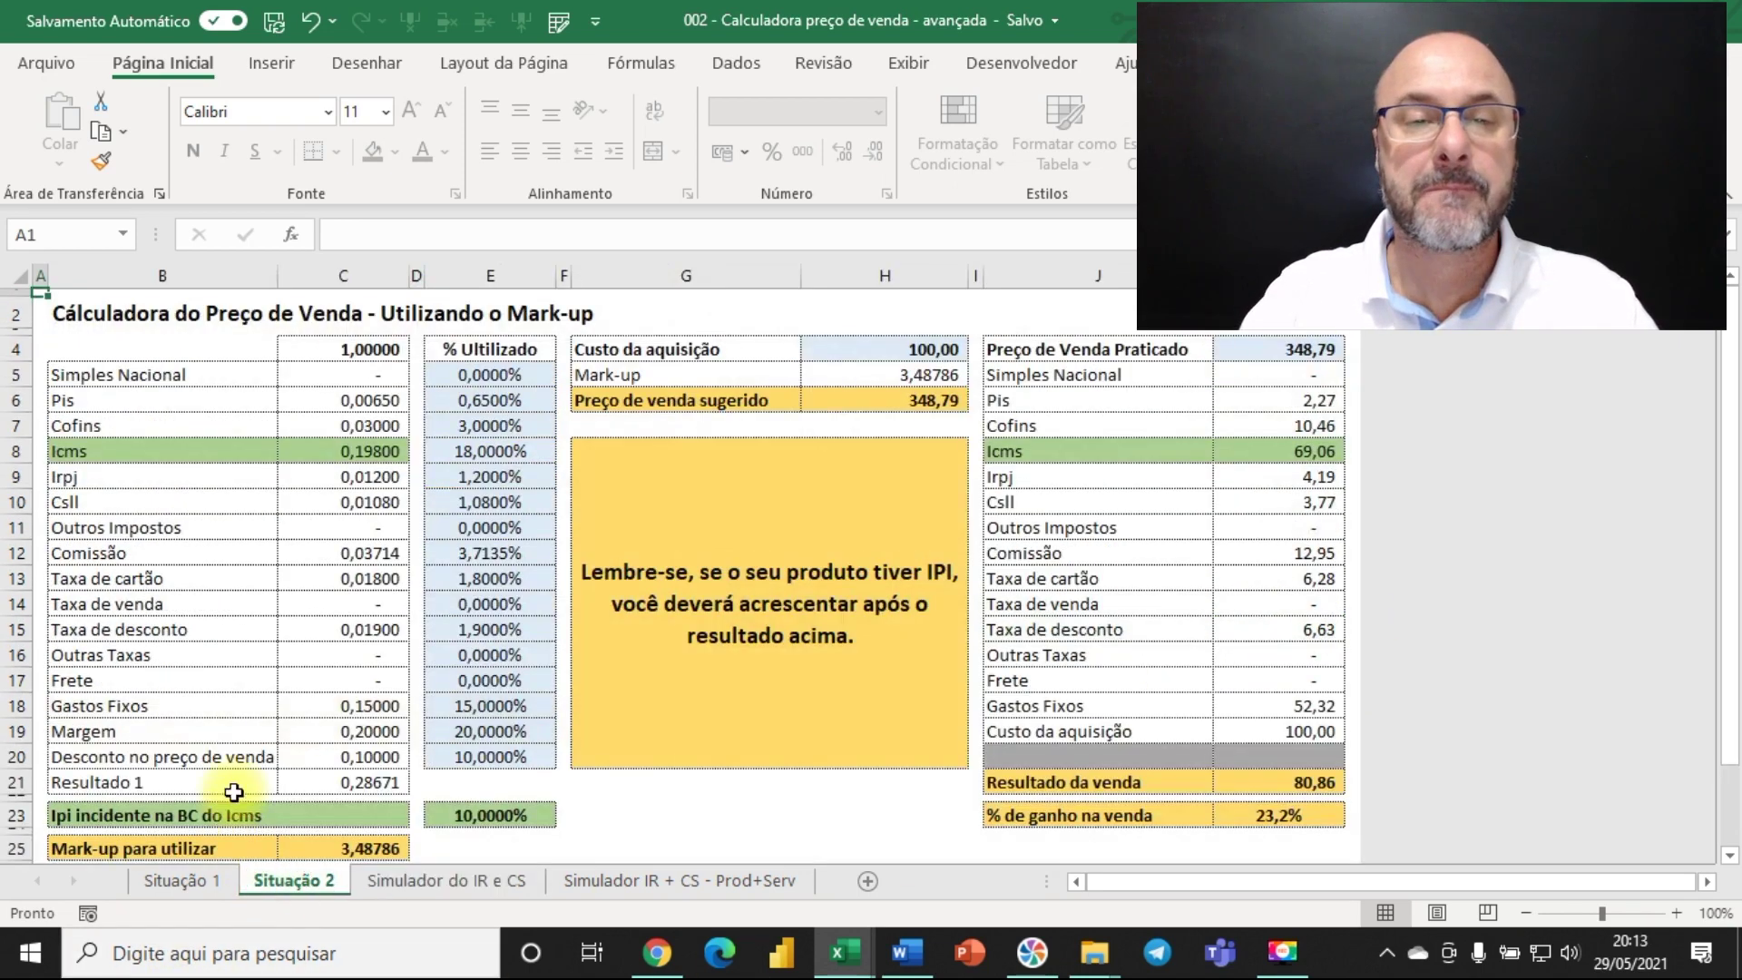
left_click(501, 499)
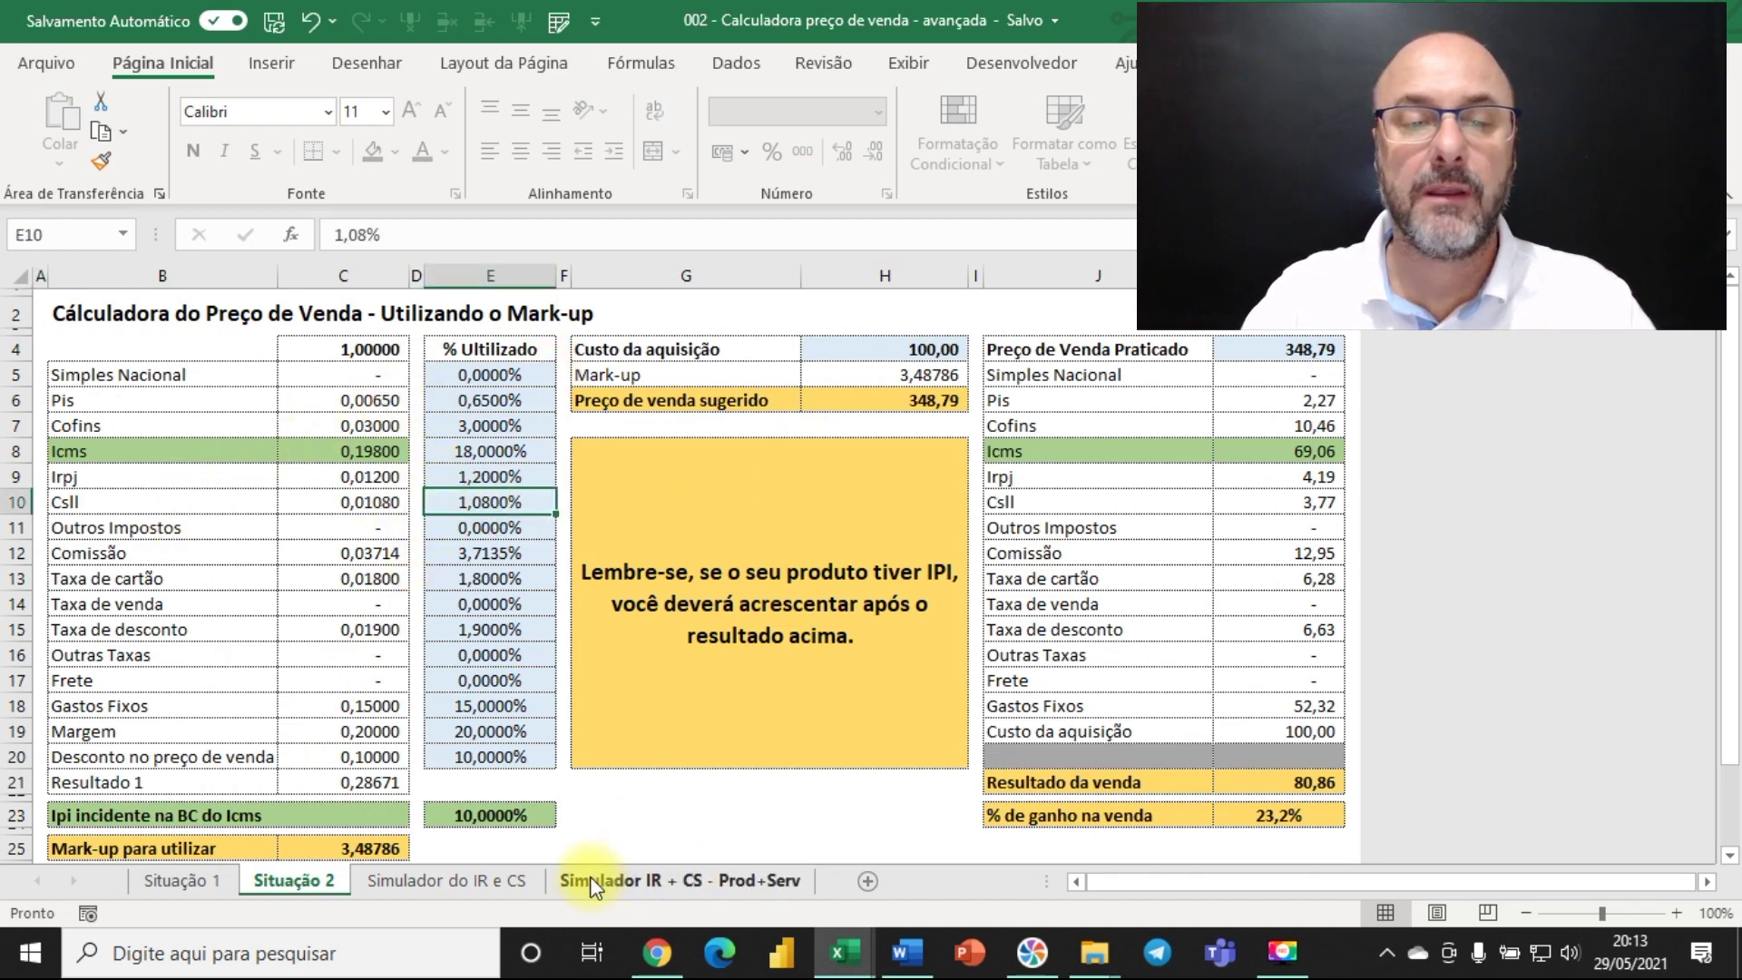
left_click(476, 880)
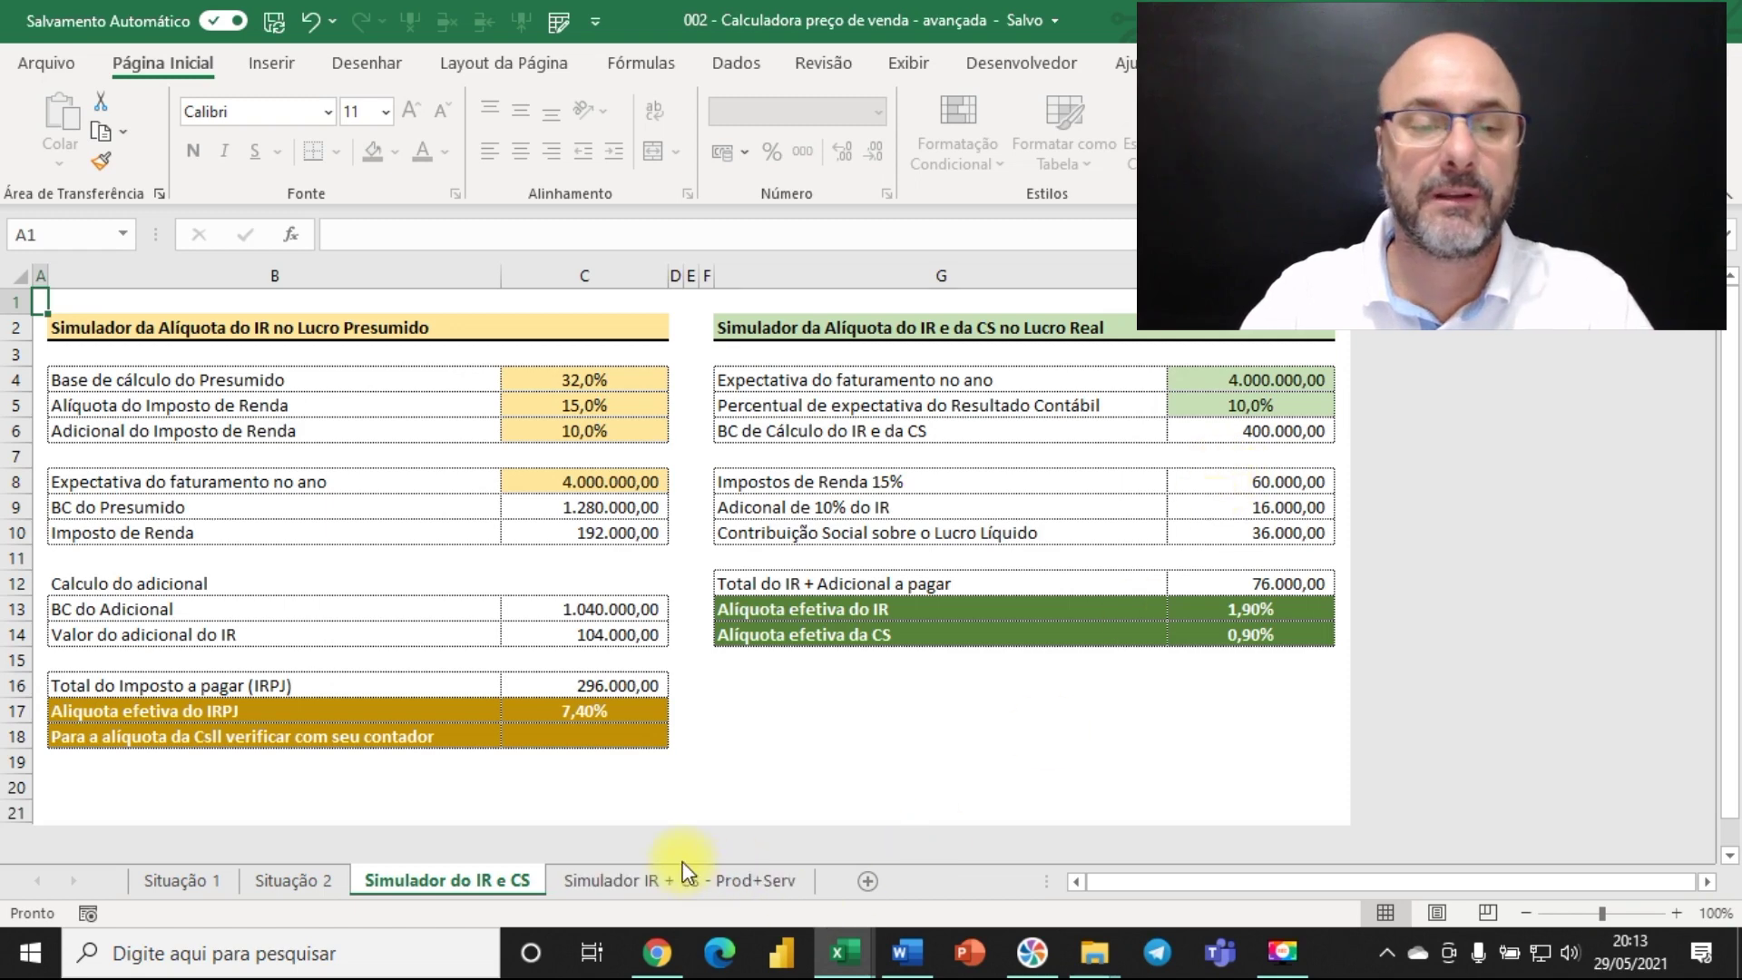
left_click(657, 887)
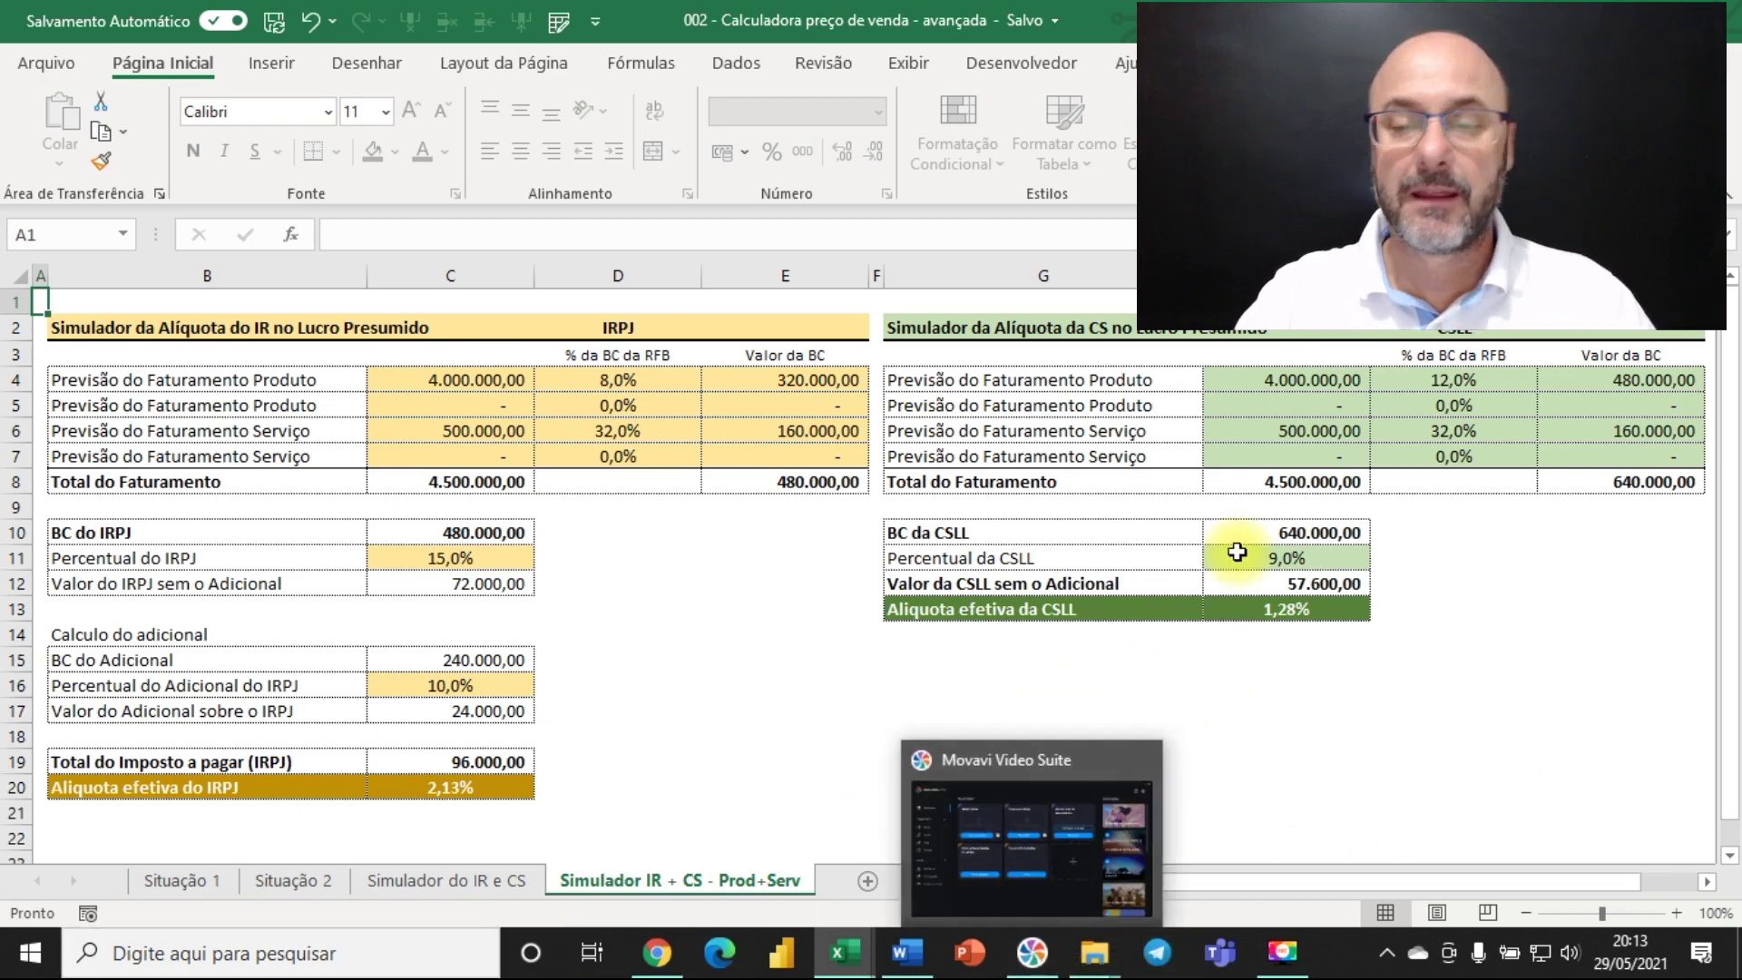
Step: Return to the Situação 1 sheet and switch to the workbook 003 - Calculadora do preço de venda - Serviço
left_click(167, 880)
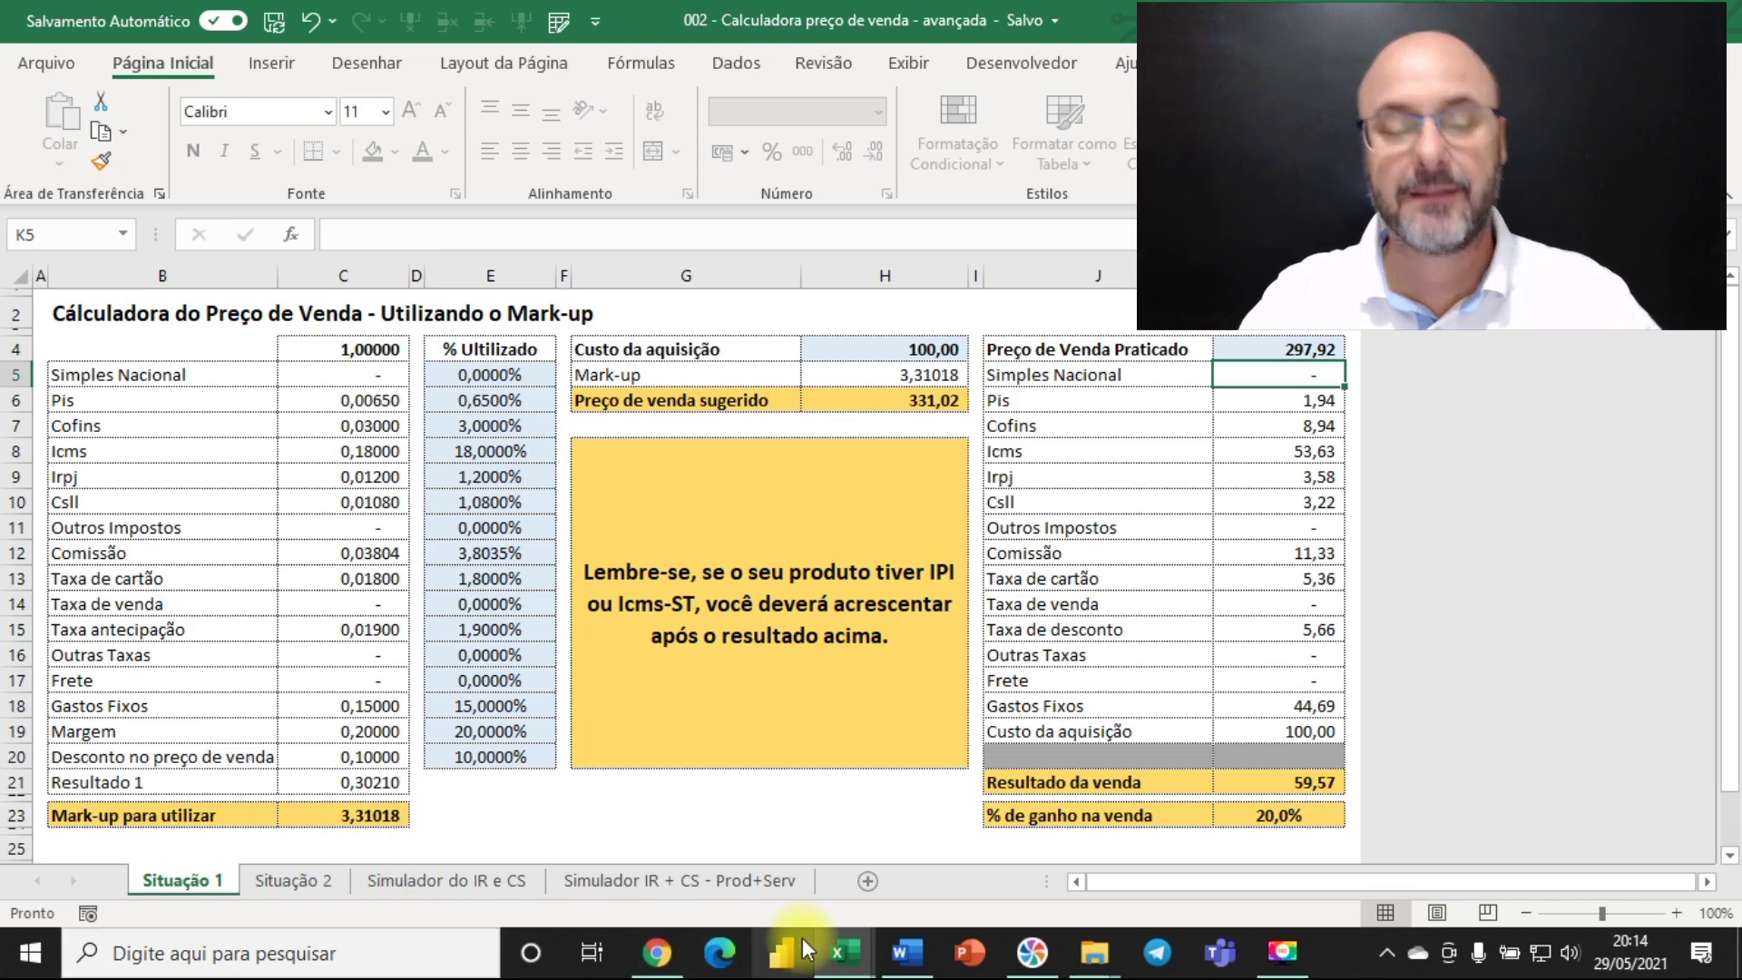
key("alt+Tab")
key("alt+Tab")
key("alt+Tab")
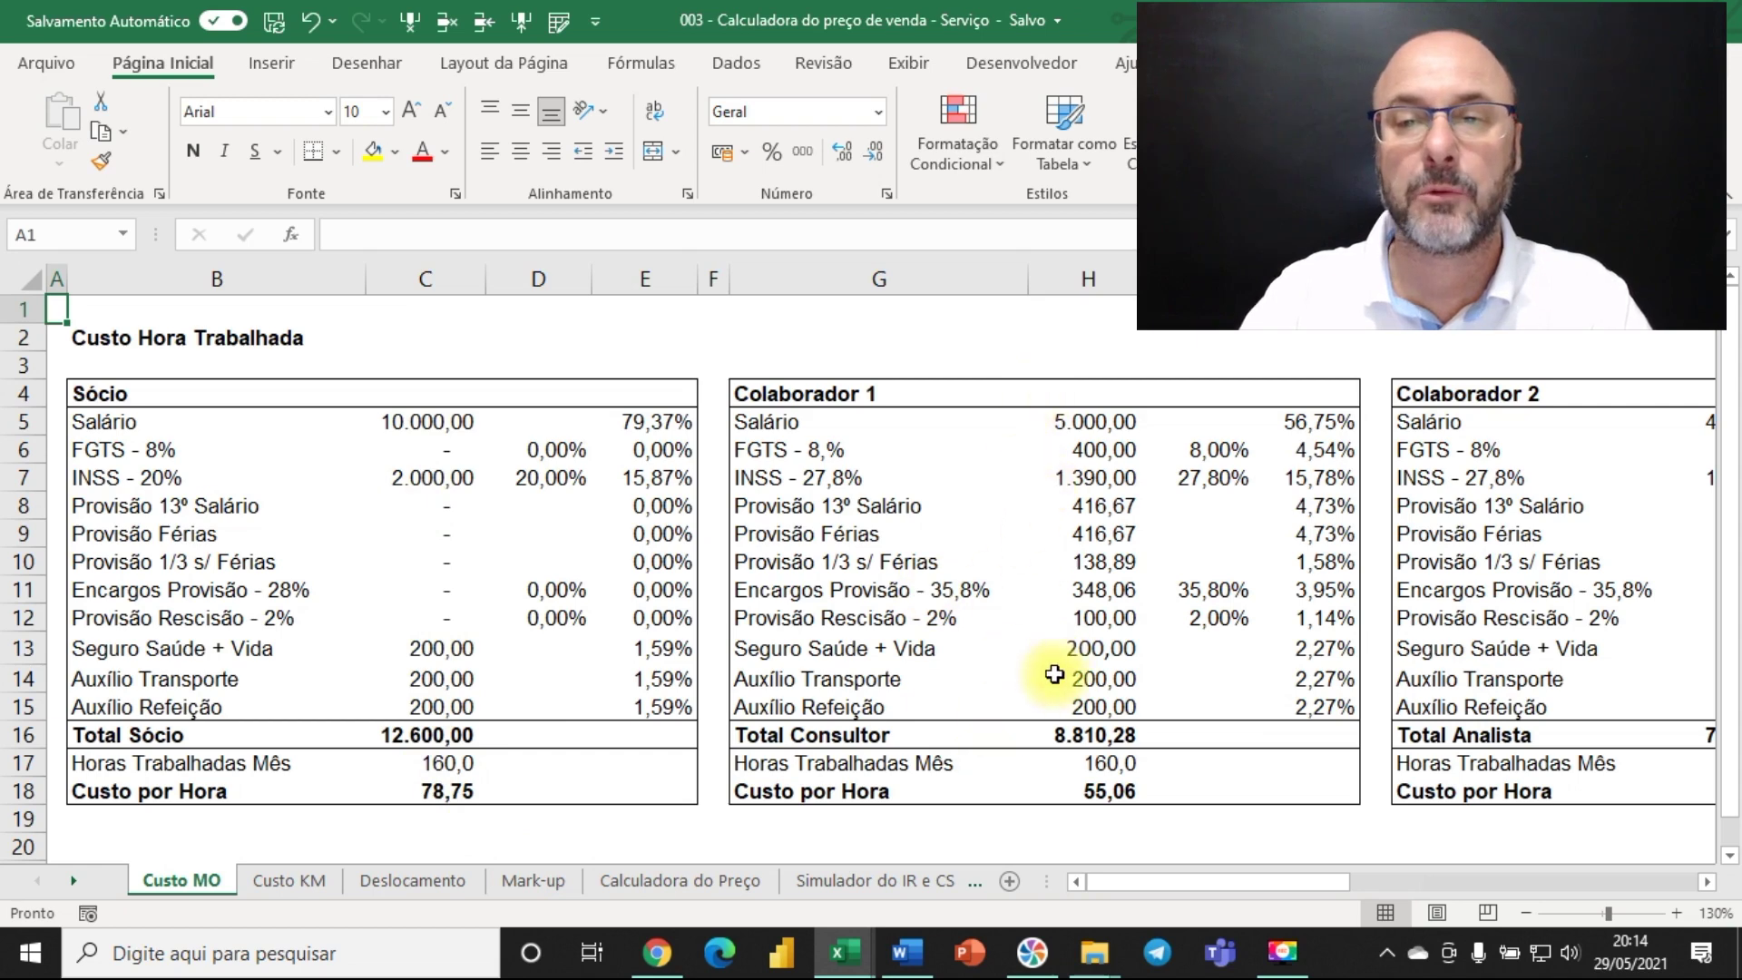
Step: Review the Custo KM, Deslocamento and Mark-up sheets of the service pricing workbook
left_click(303, 879)
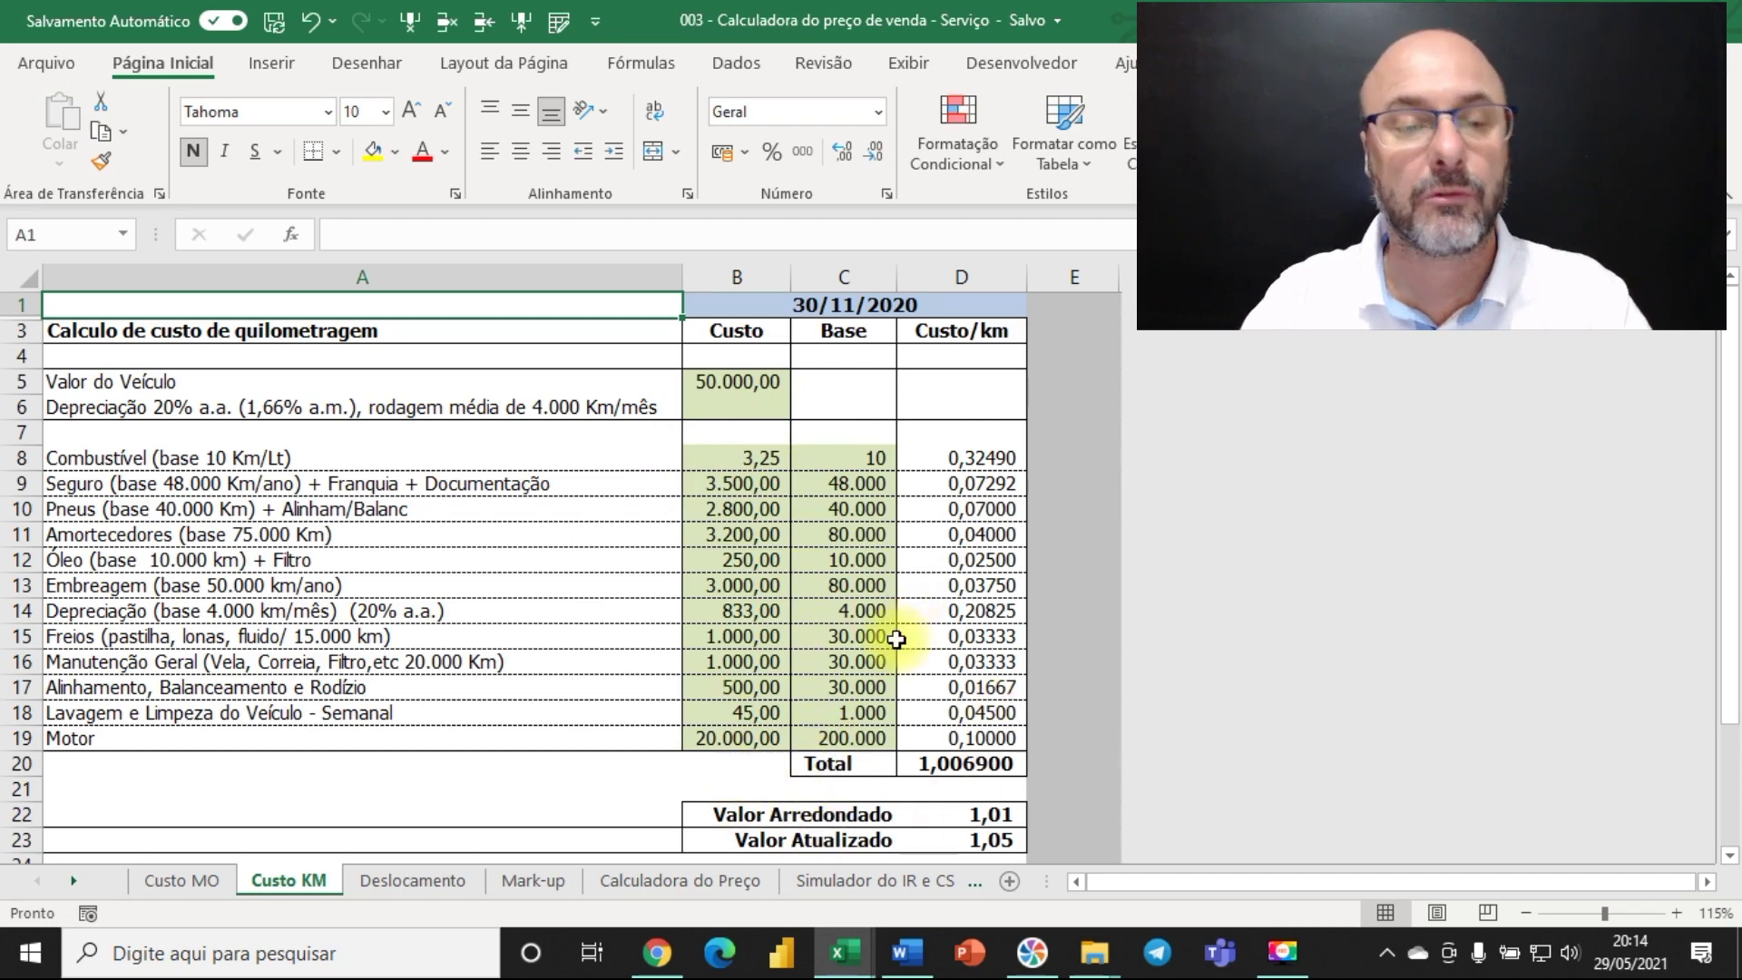
left_click(412, 882)
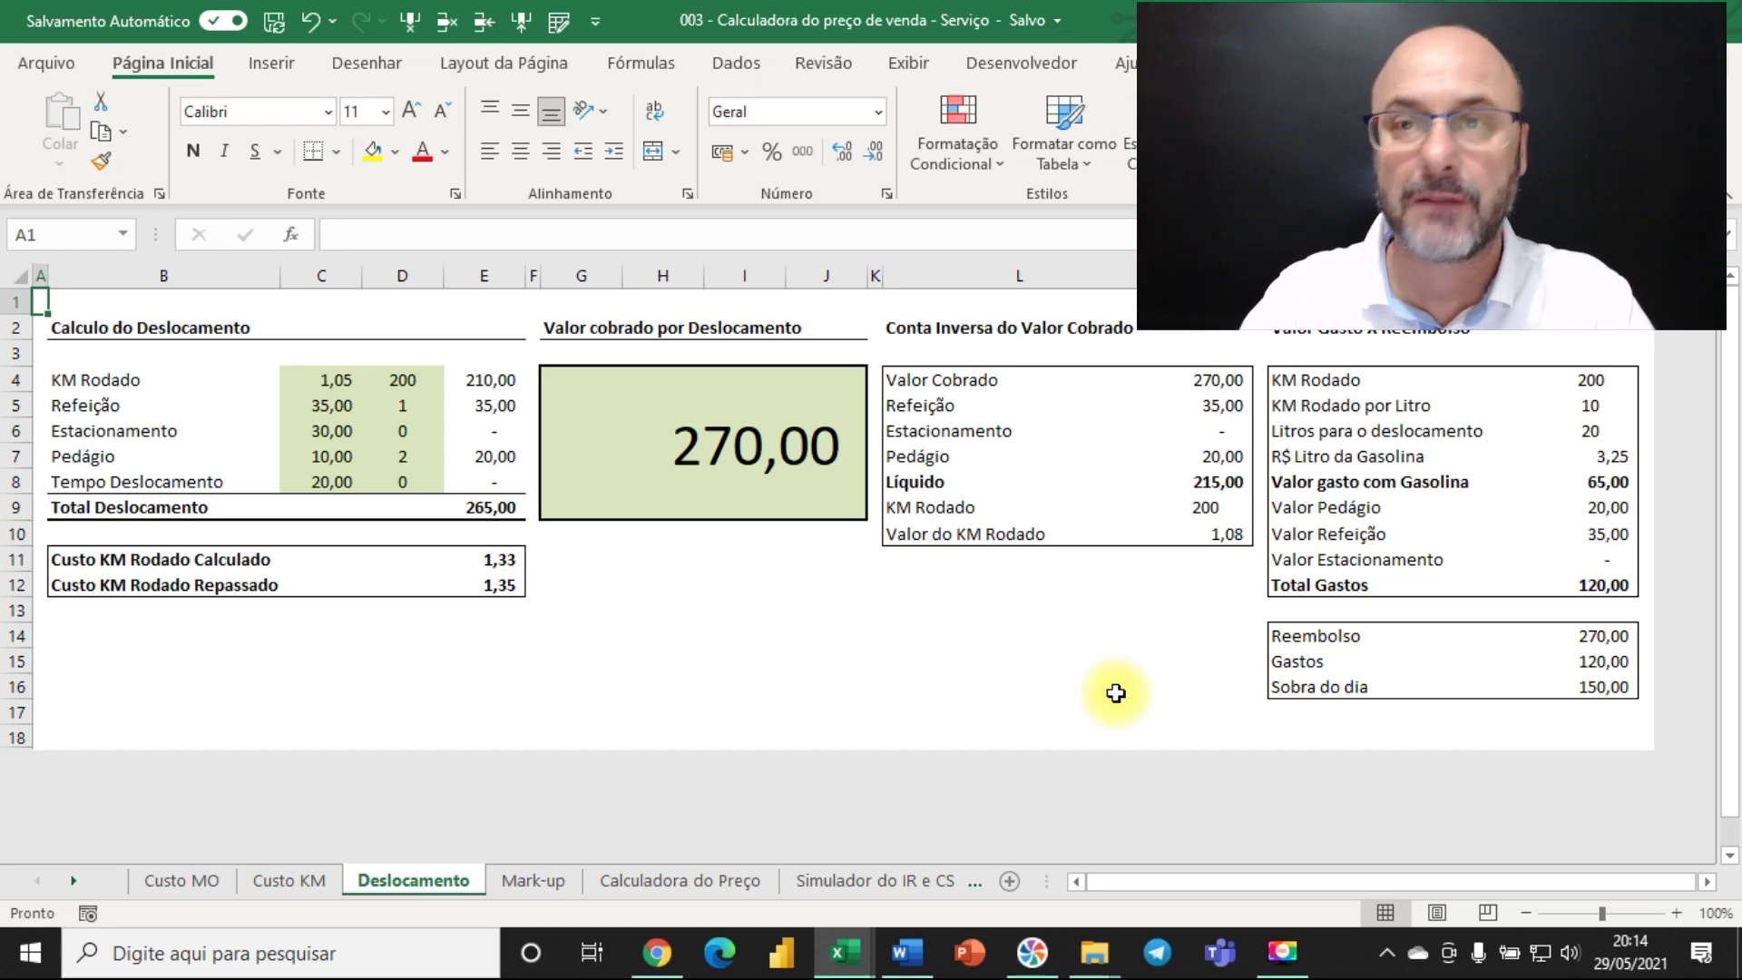
left_click(564, 884)
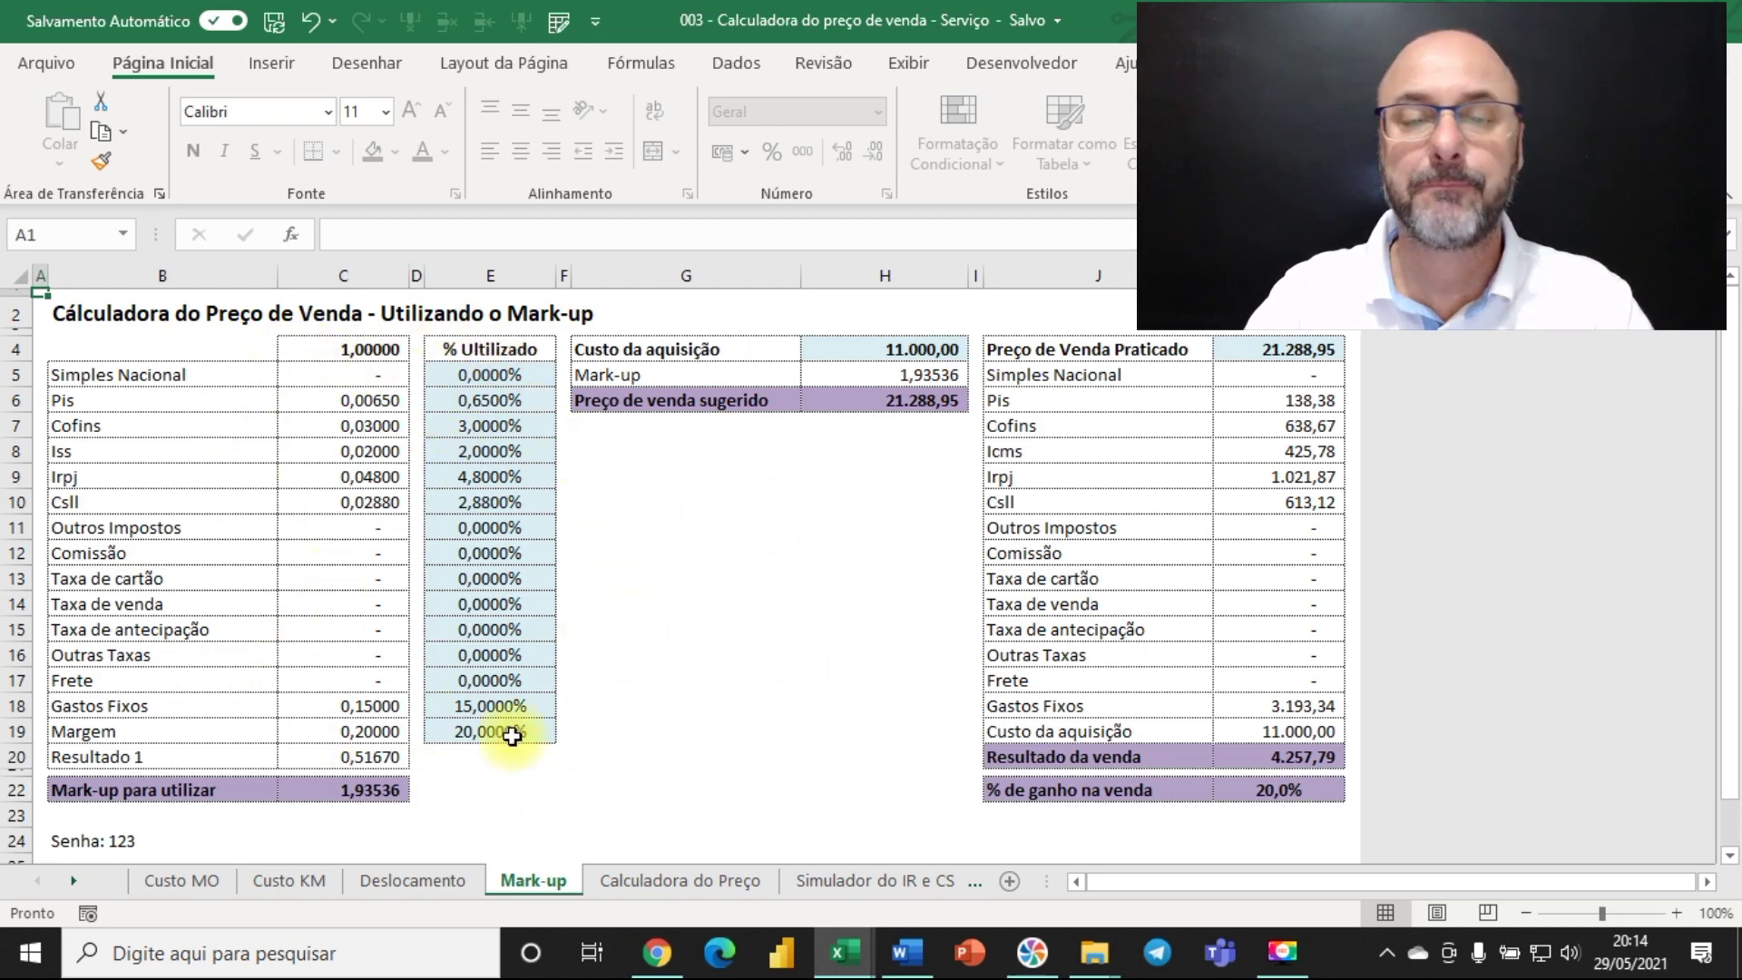
Step: Examine the labour, travel and total costs on the Calculadora do Preço sheet and compare them with the Mark-up sheet
left_click(678, 882)
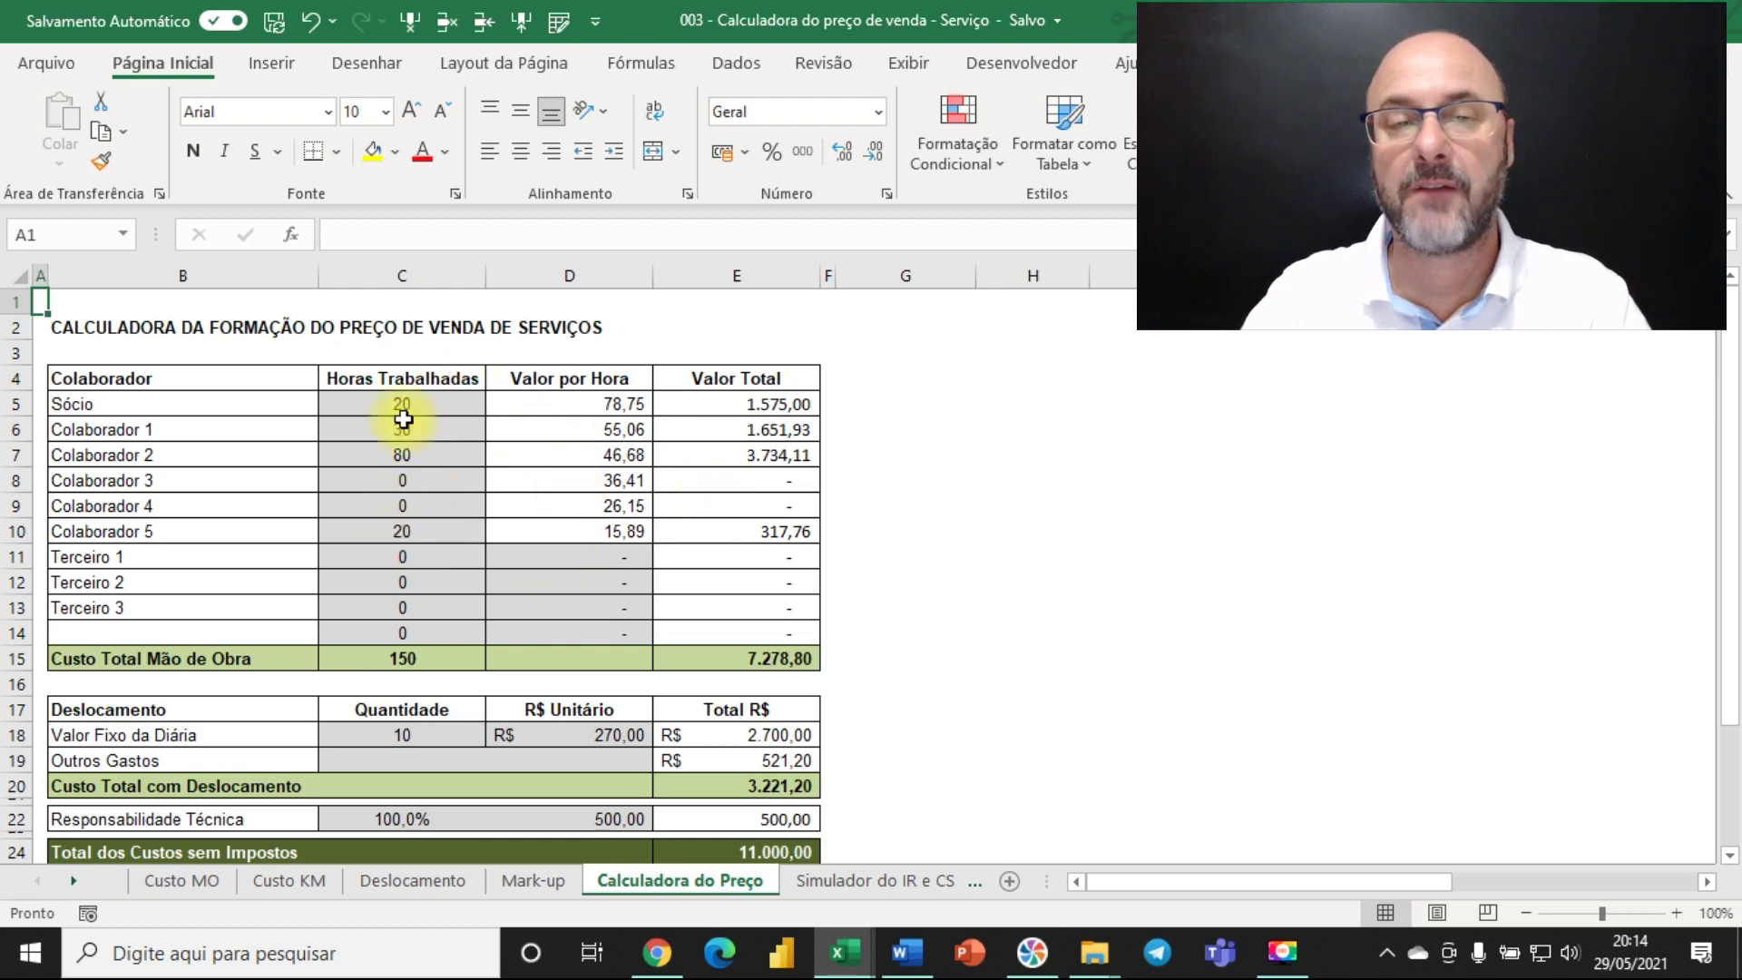
scroll(716, 712, "down", 1)
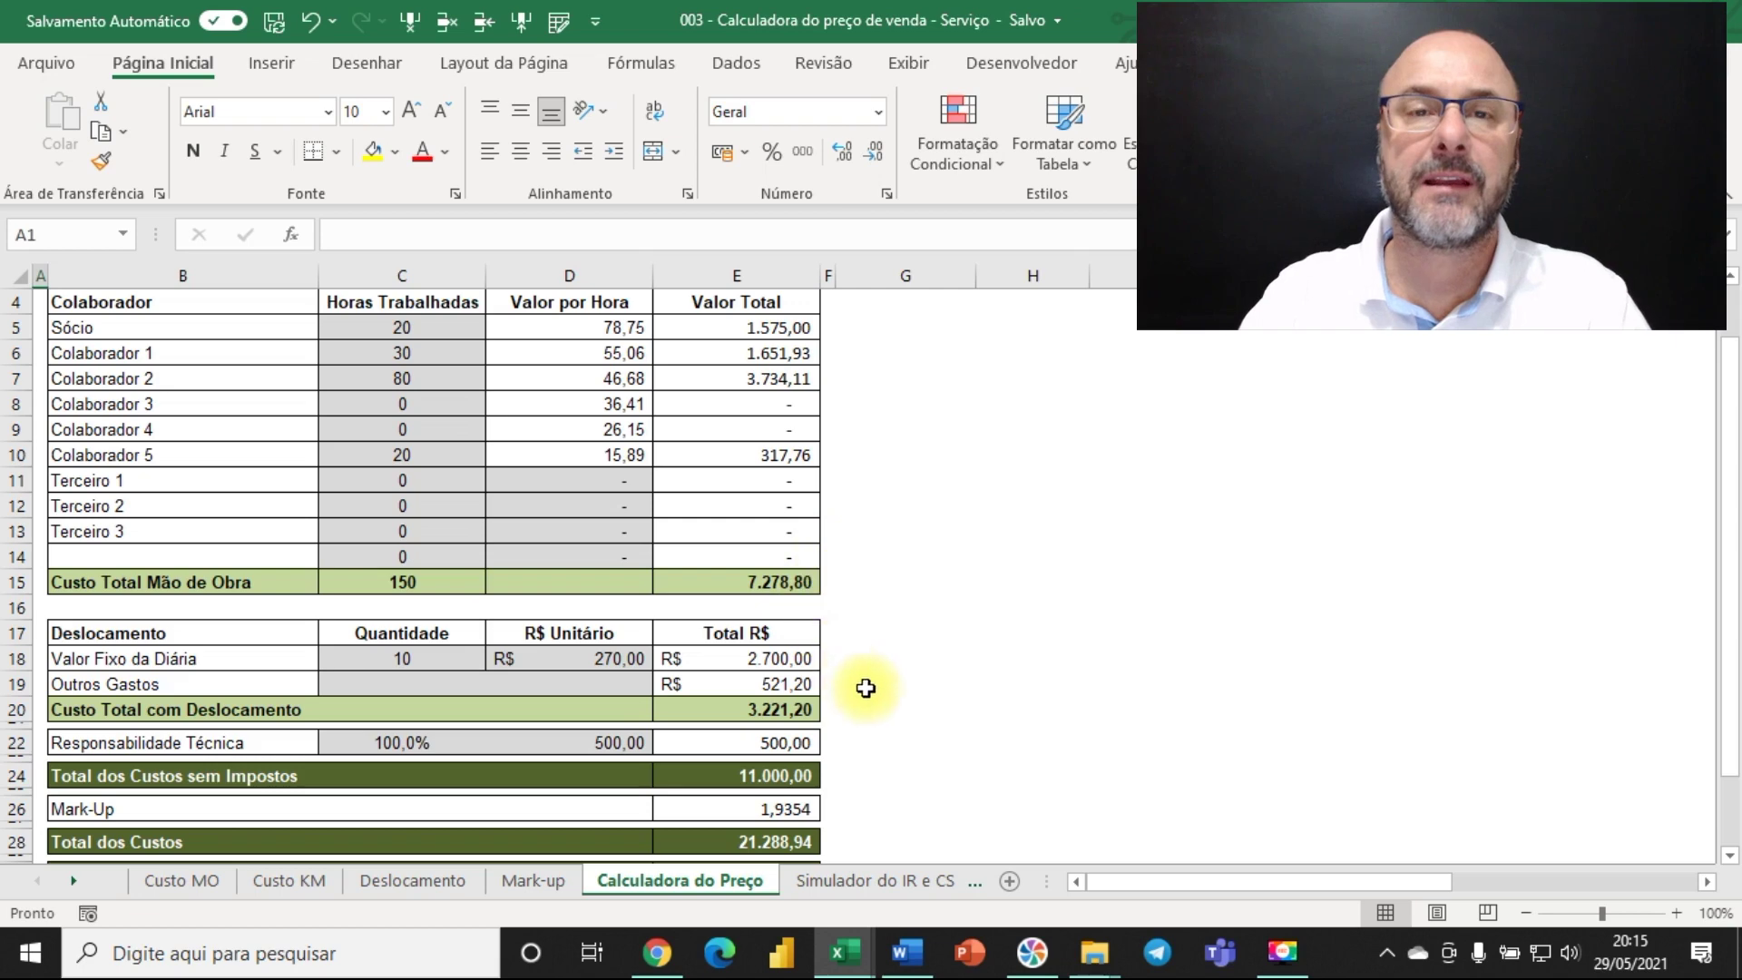
scroll(525, 634, "down", 1)
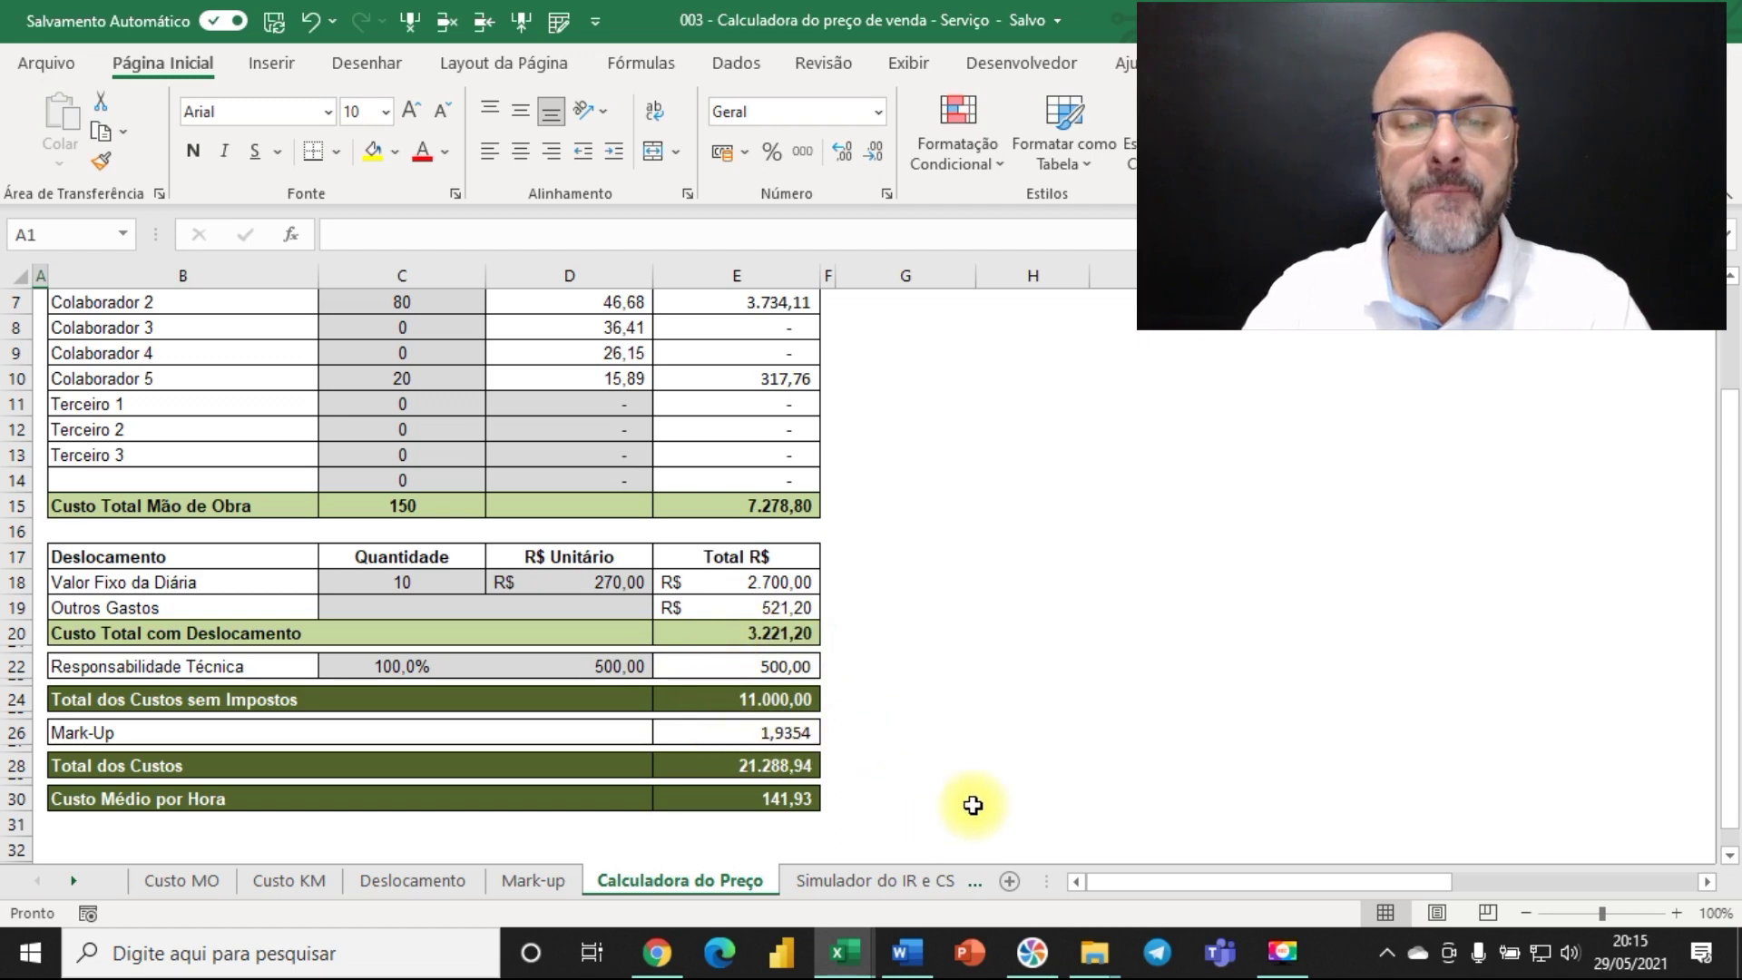
left_click(531, 882)
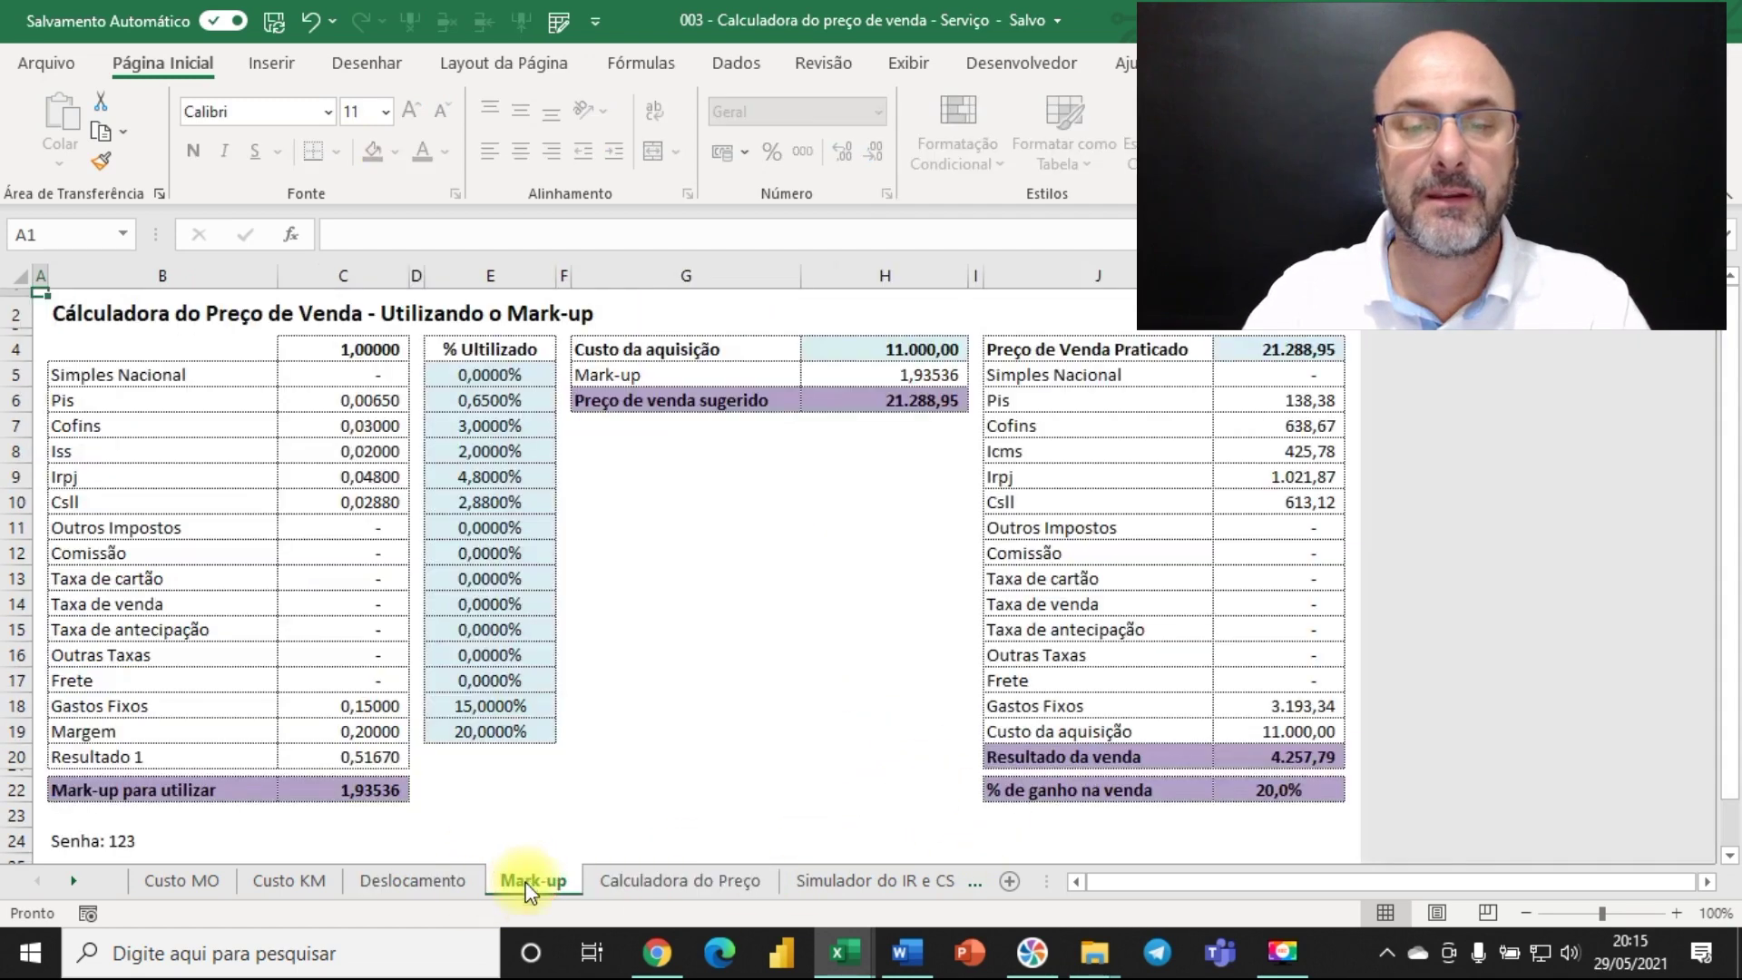
left_click(633, 884)
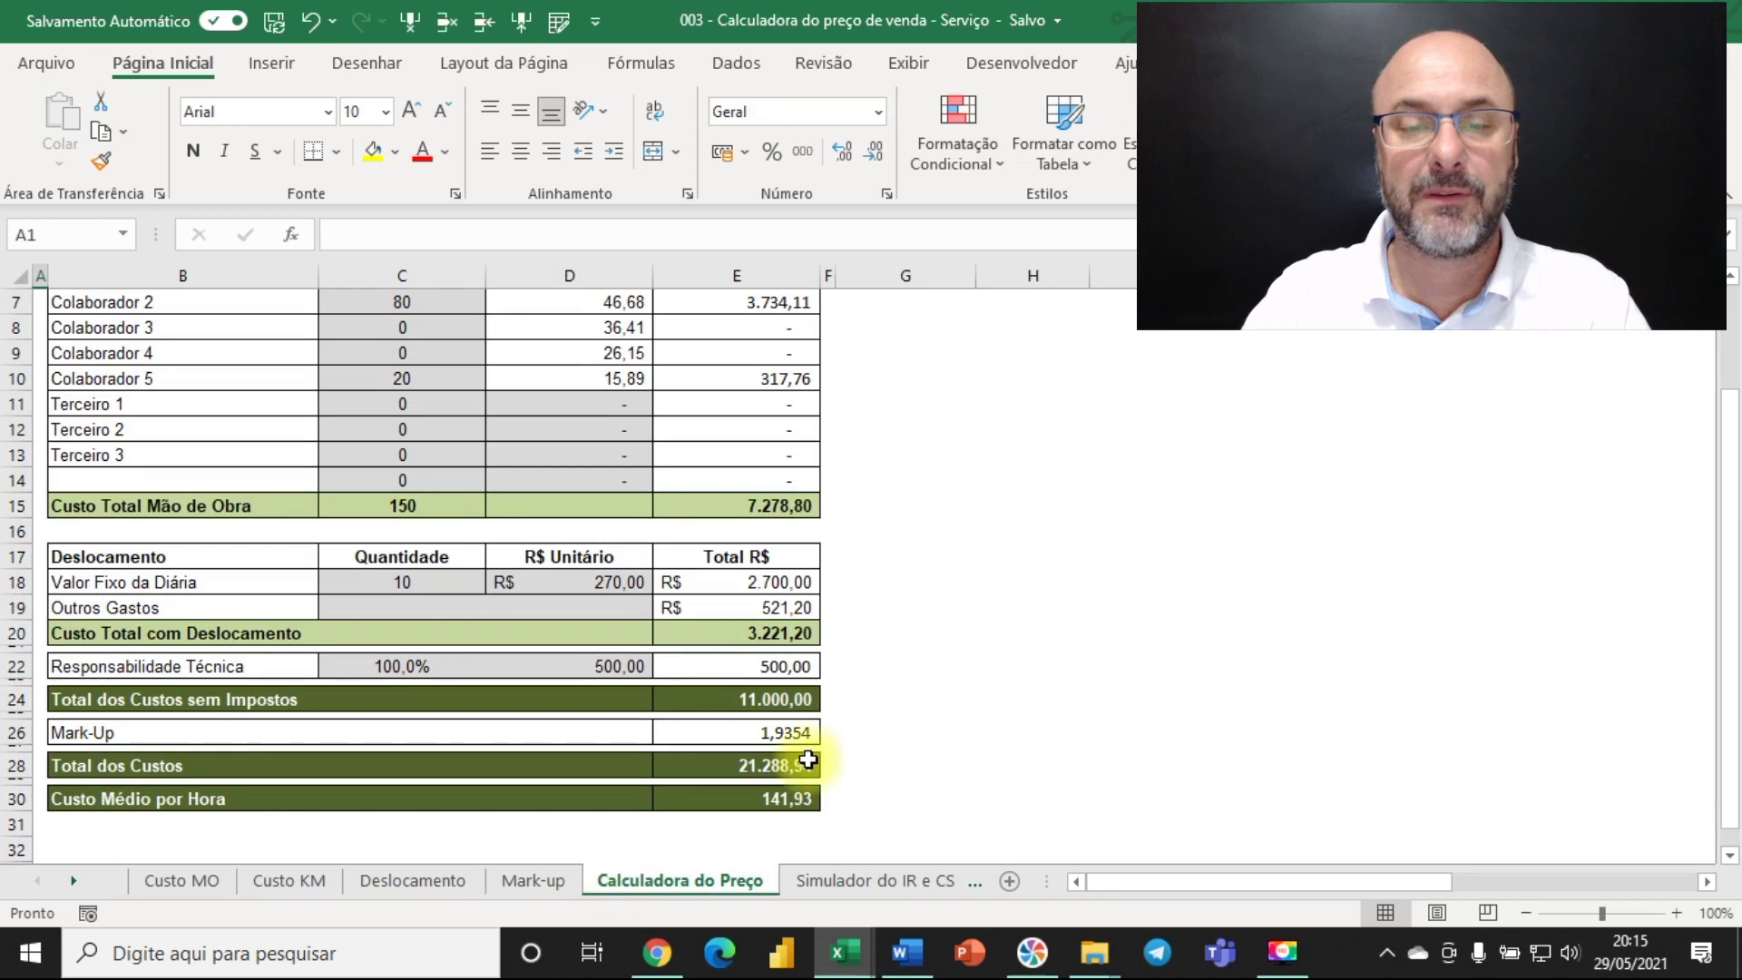
left_click(553, 880)
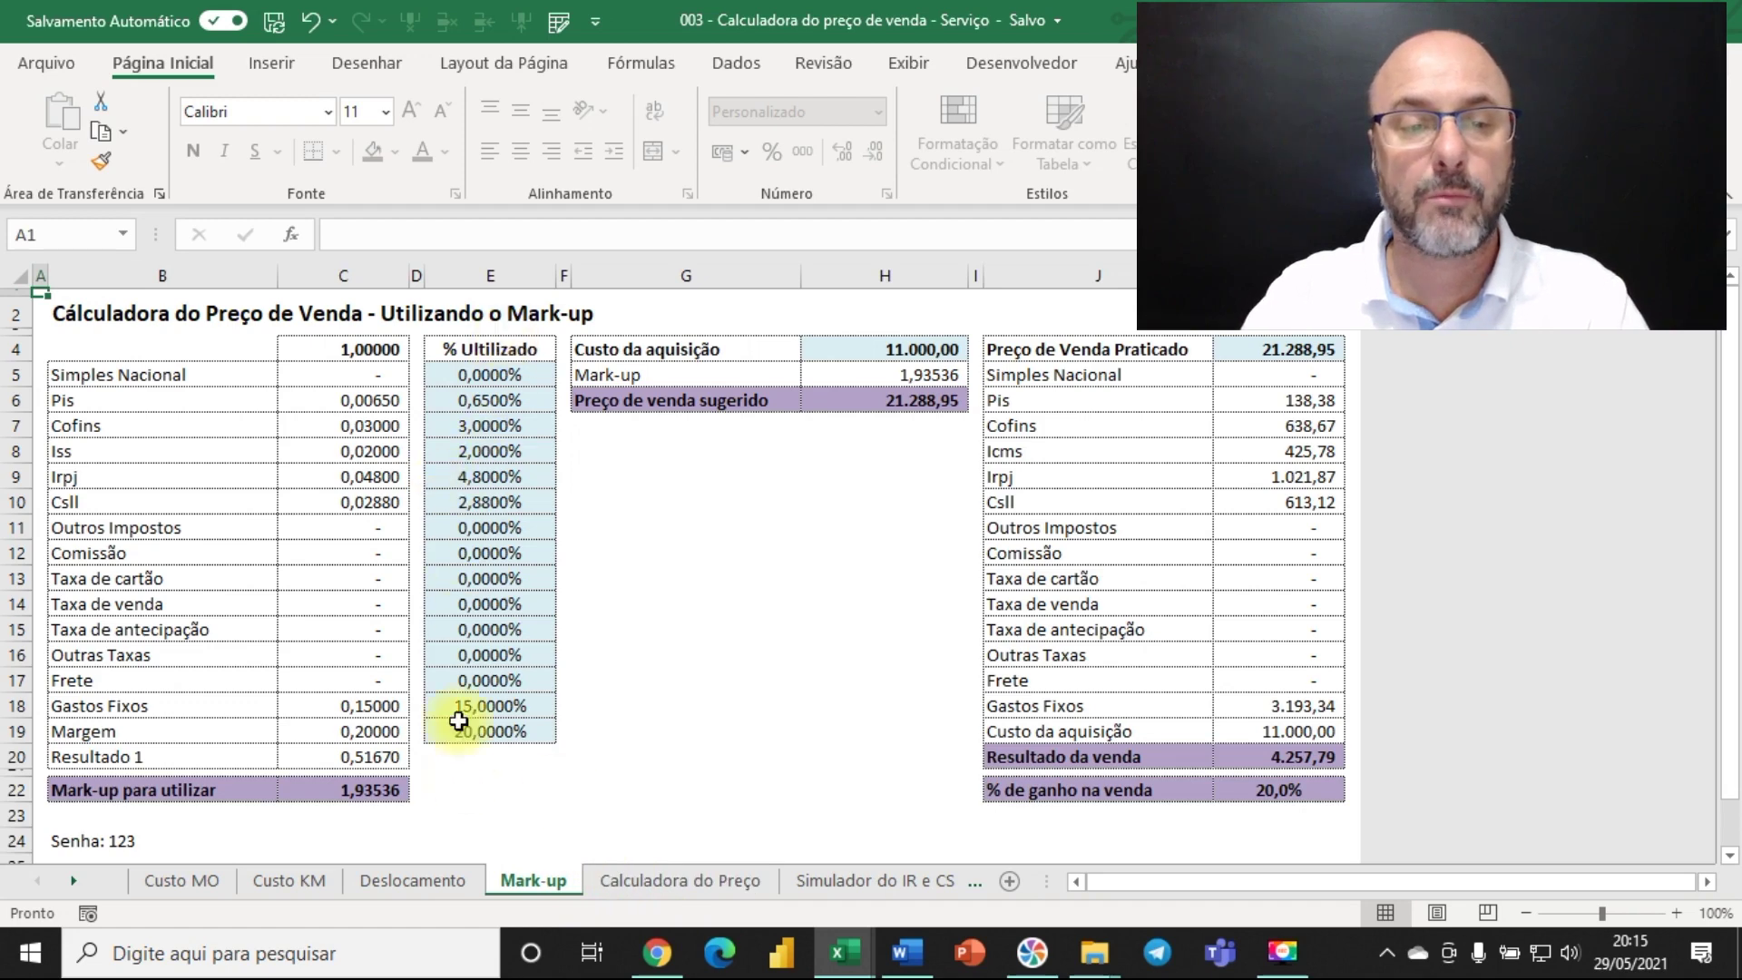
left_click(601, 882)
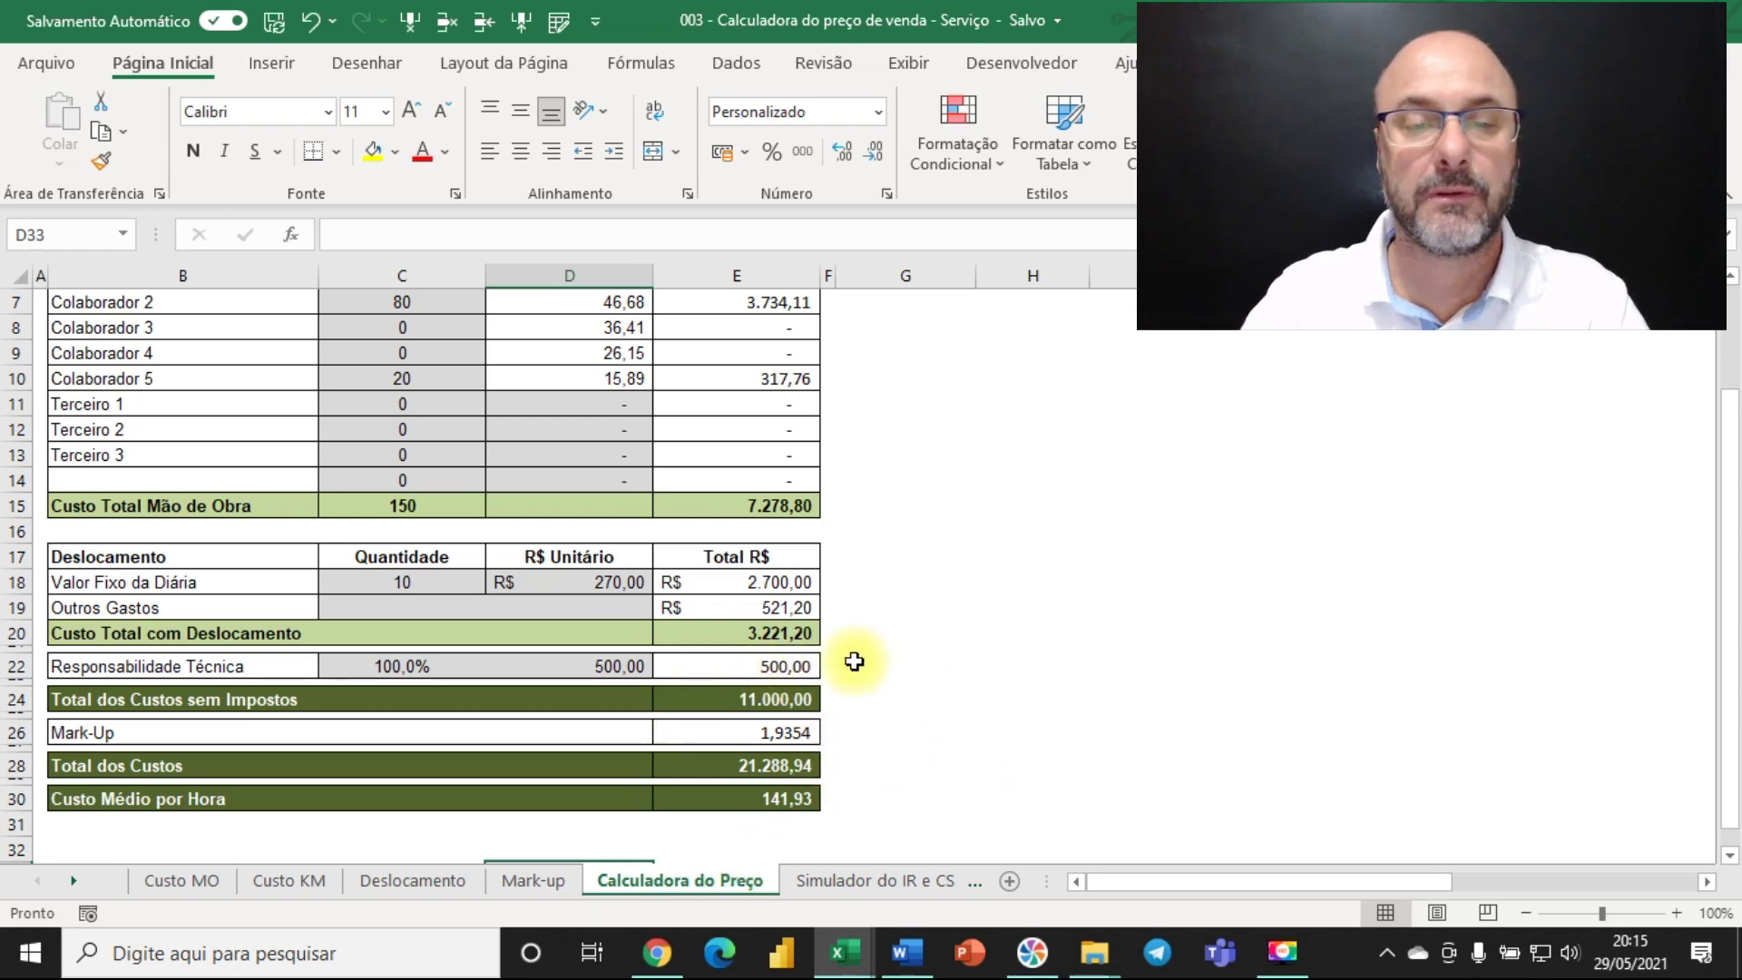
left_click(528, 884)
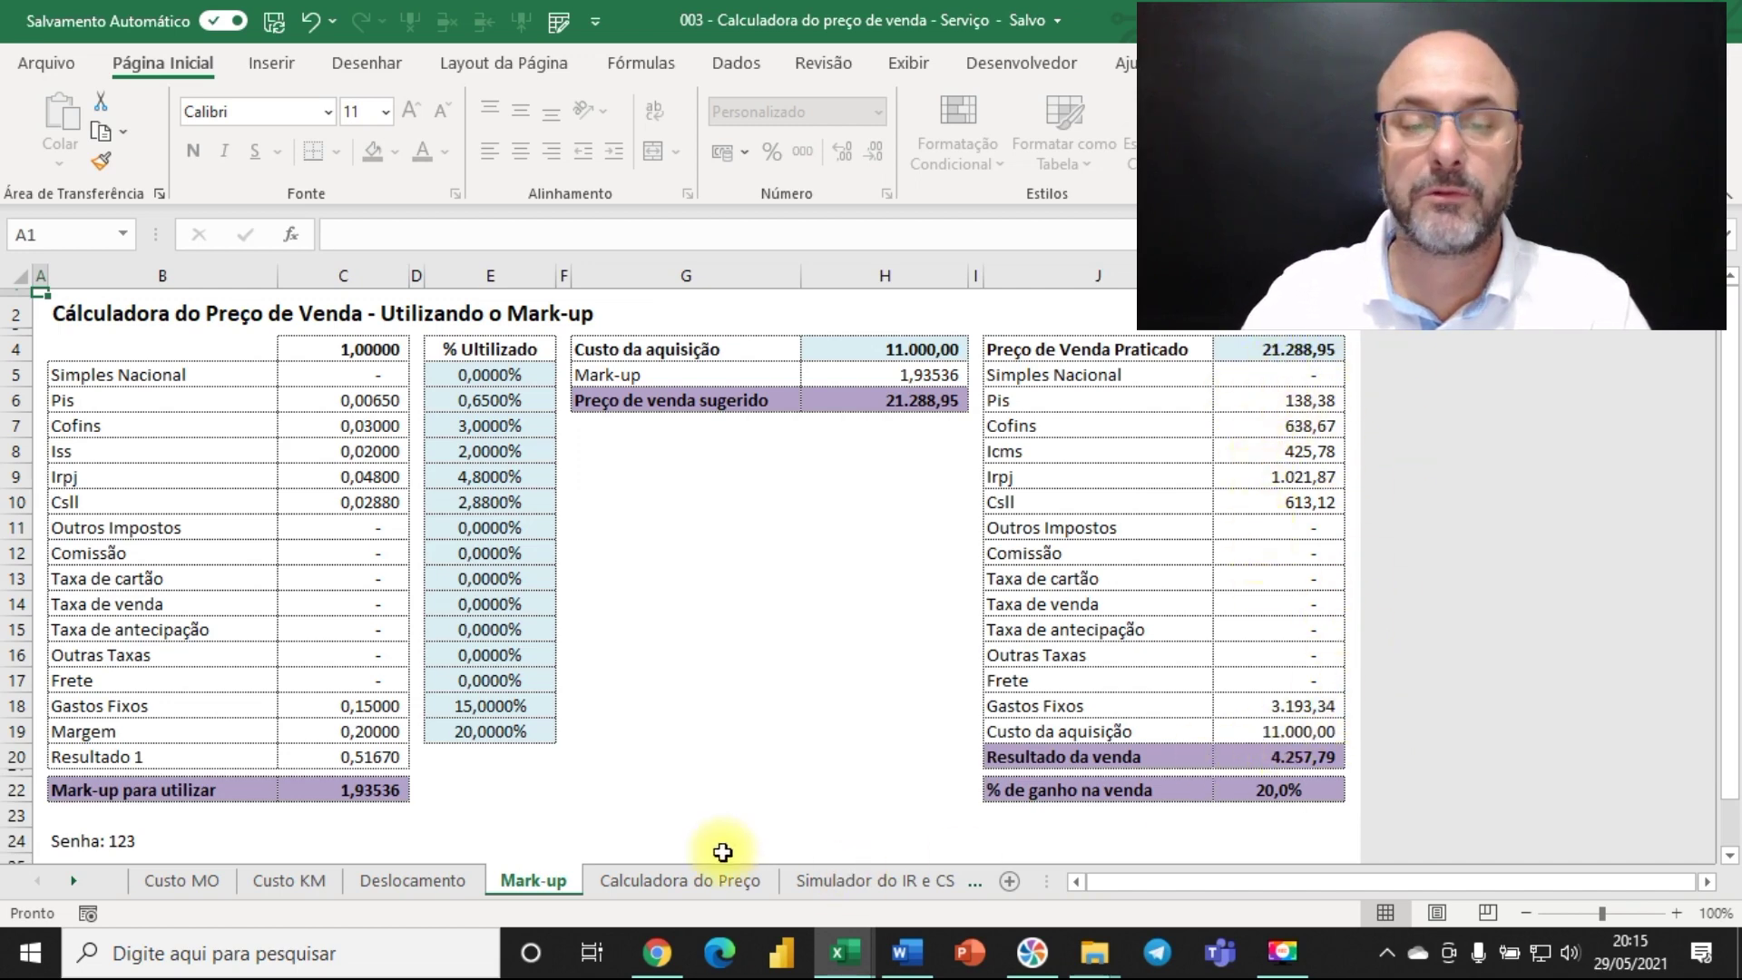
left_click(680, 882)
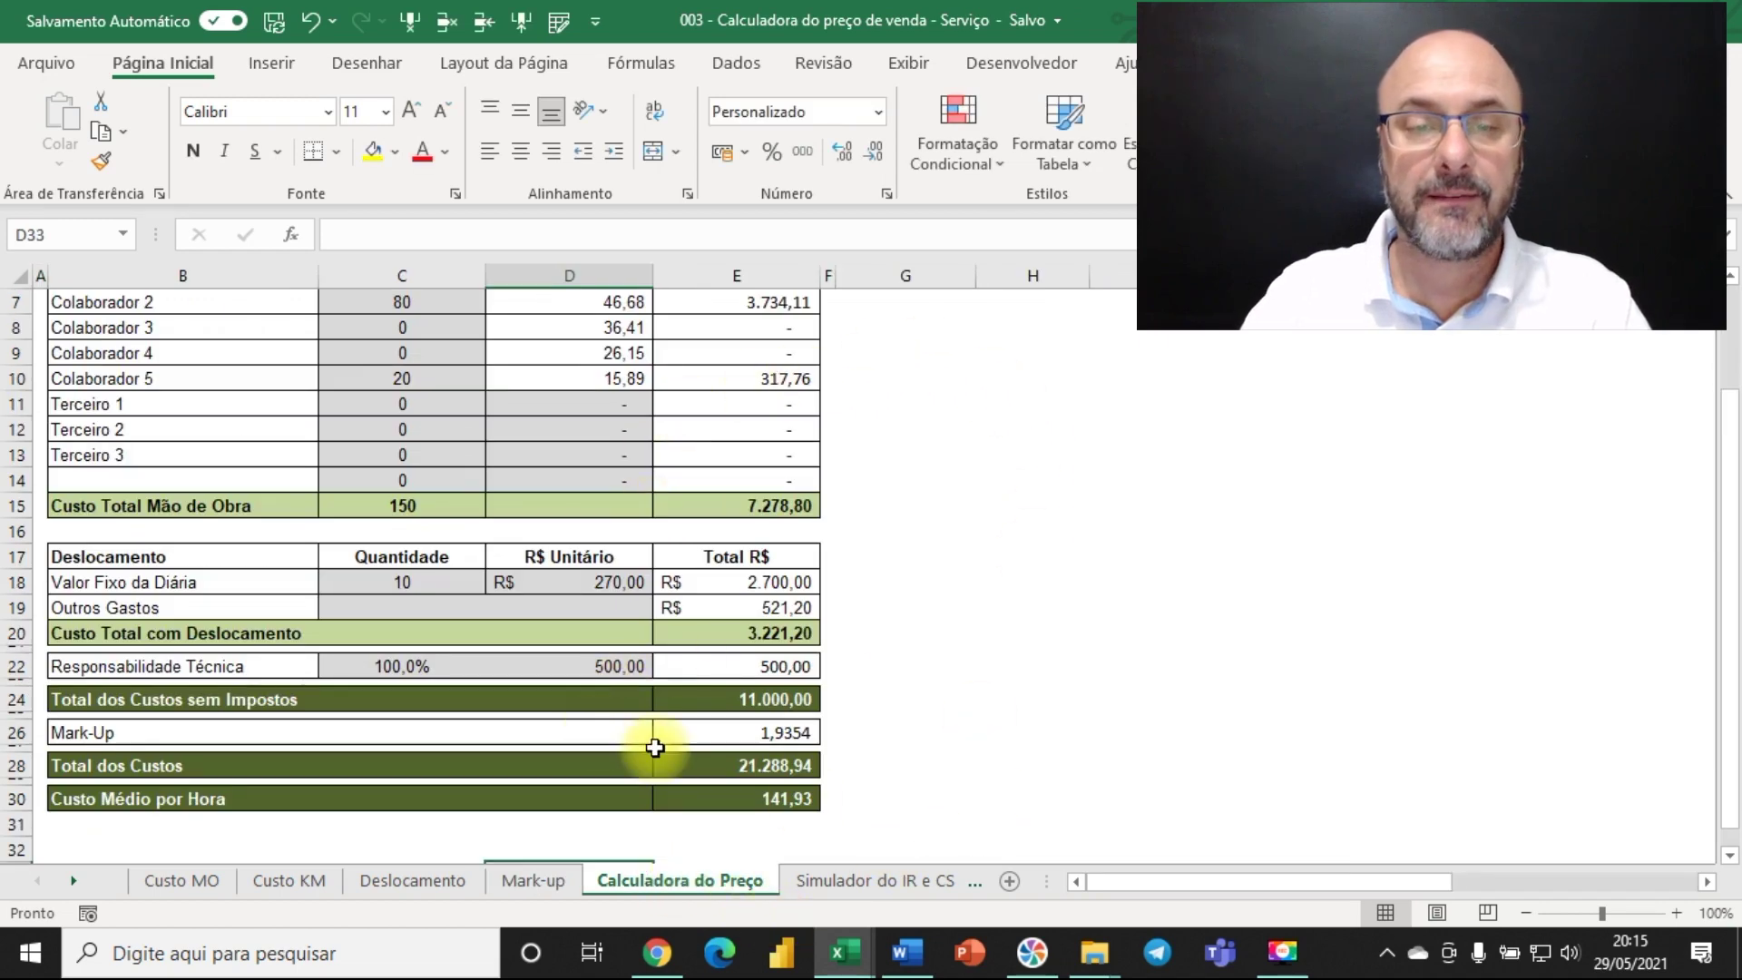
scroll(655, 747, "up", 2)
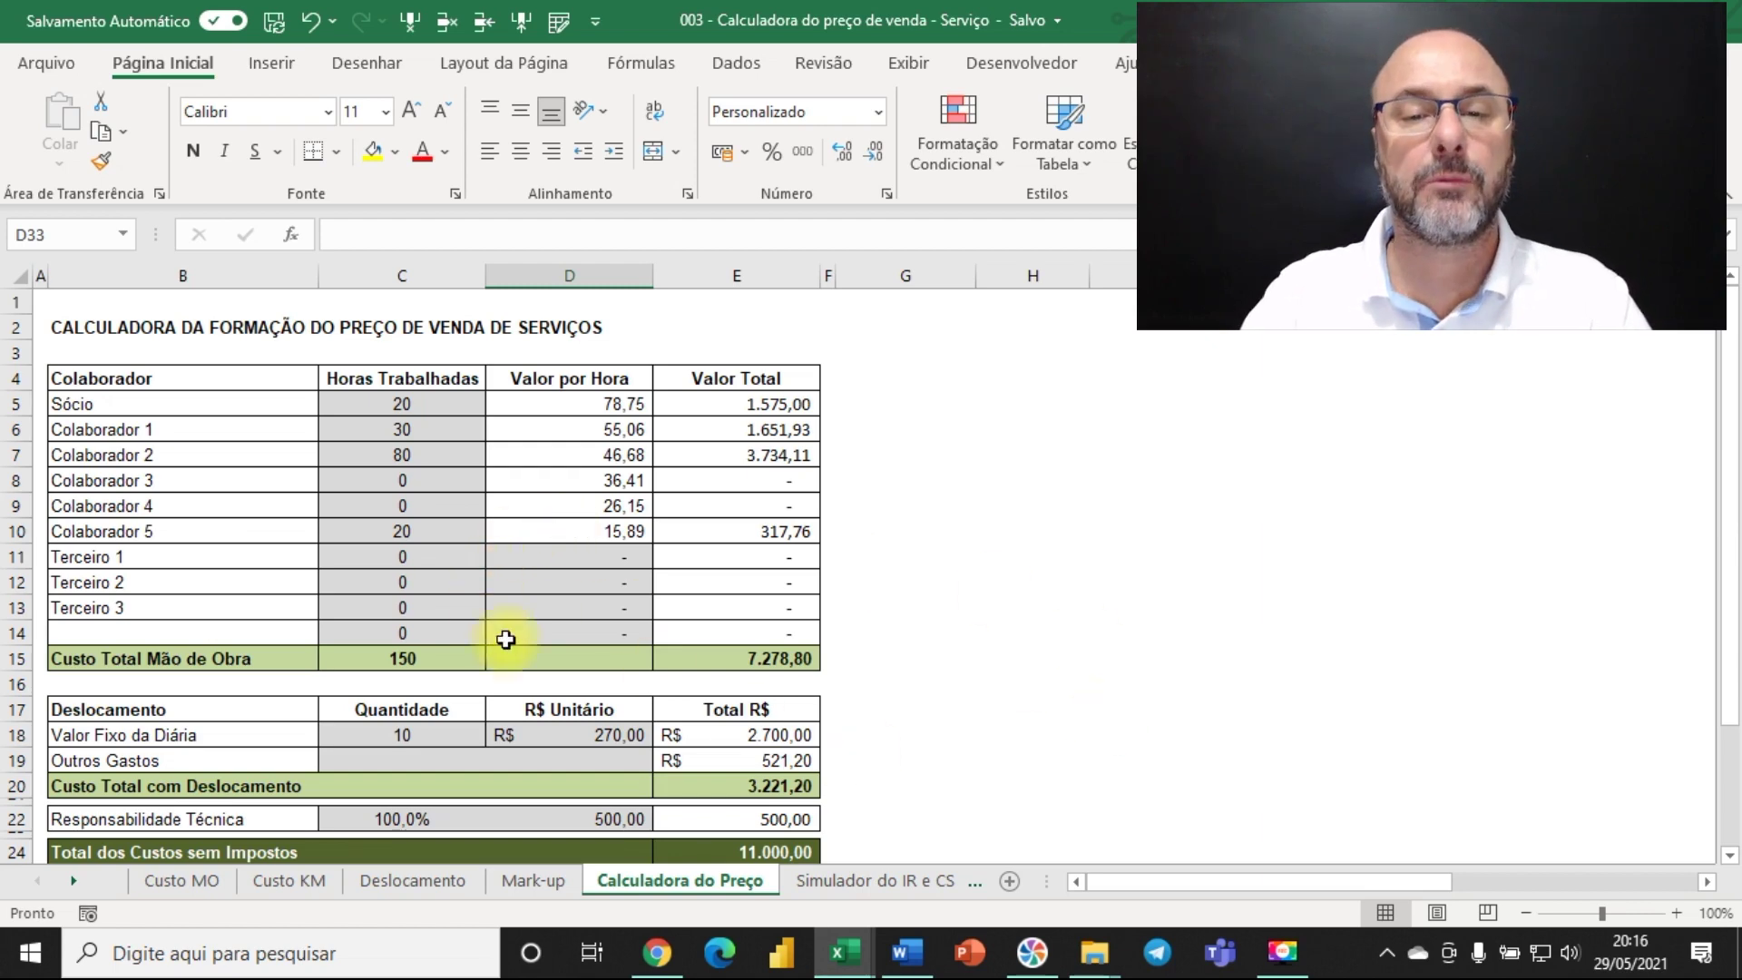
Step: Review the Simulador do IR e CS and Simulador IR + CS - Prod+Serv sheets, and return to the Custo MO sheet
left_click(836, 882)
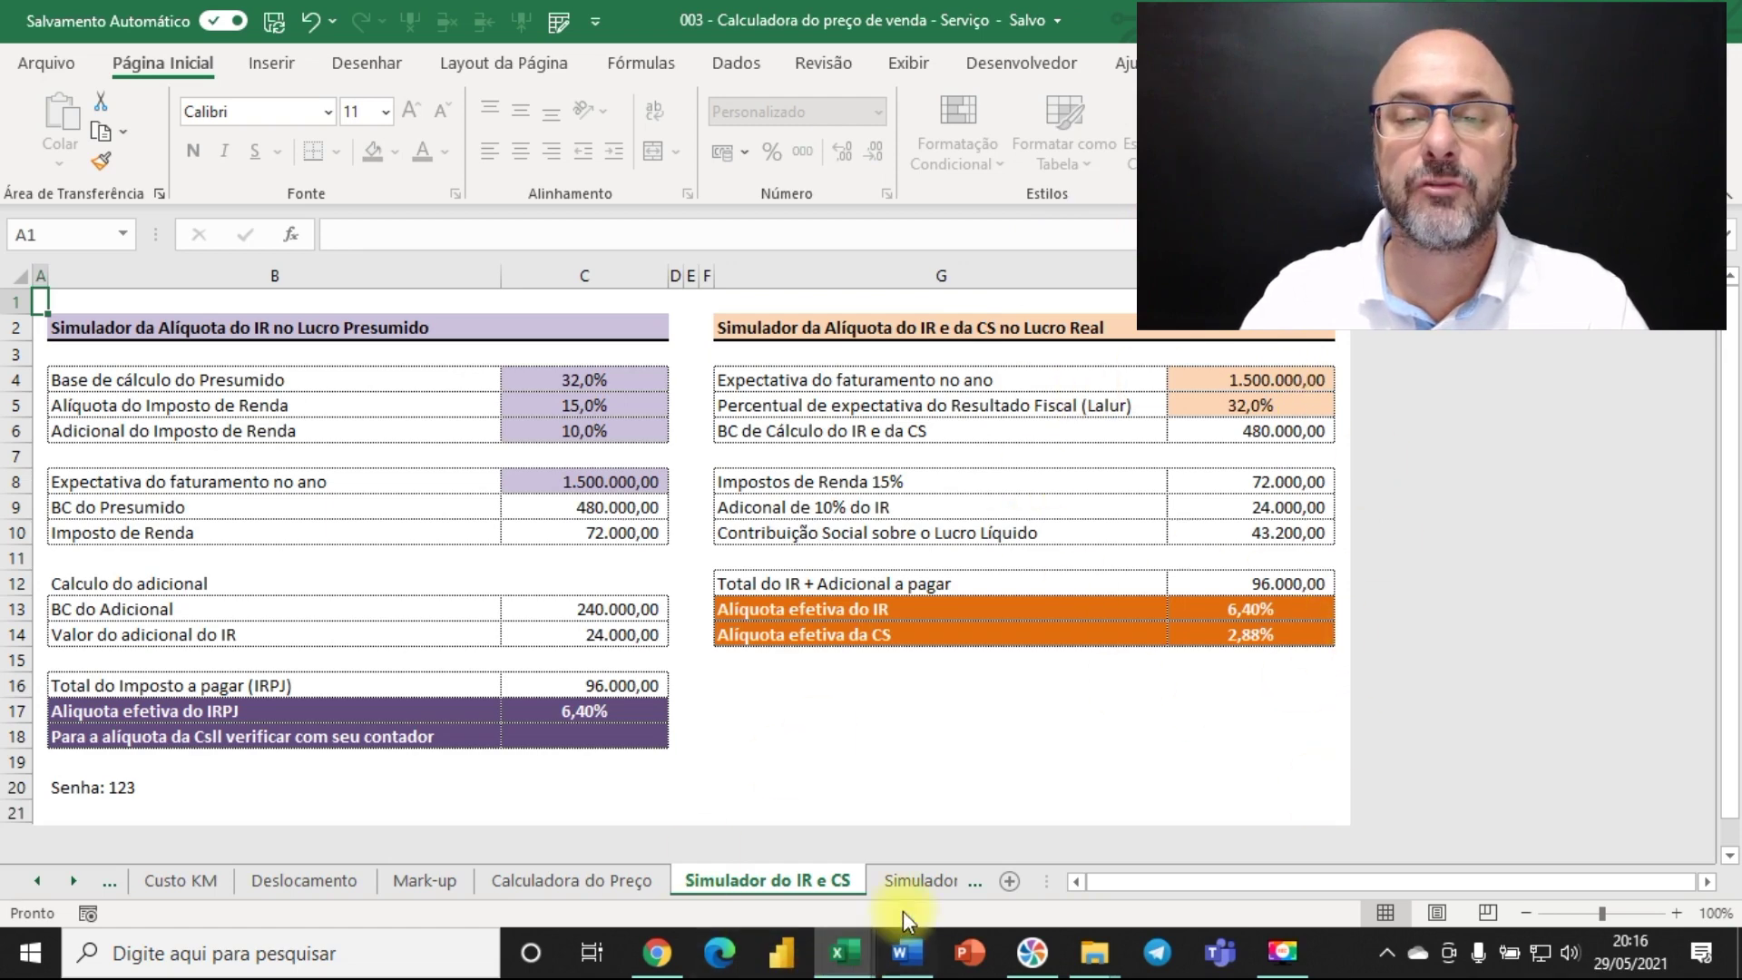
left_click(898, 881)
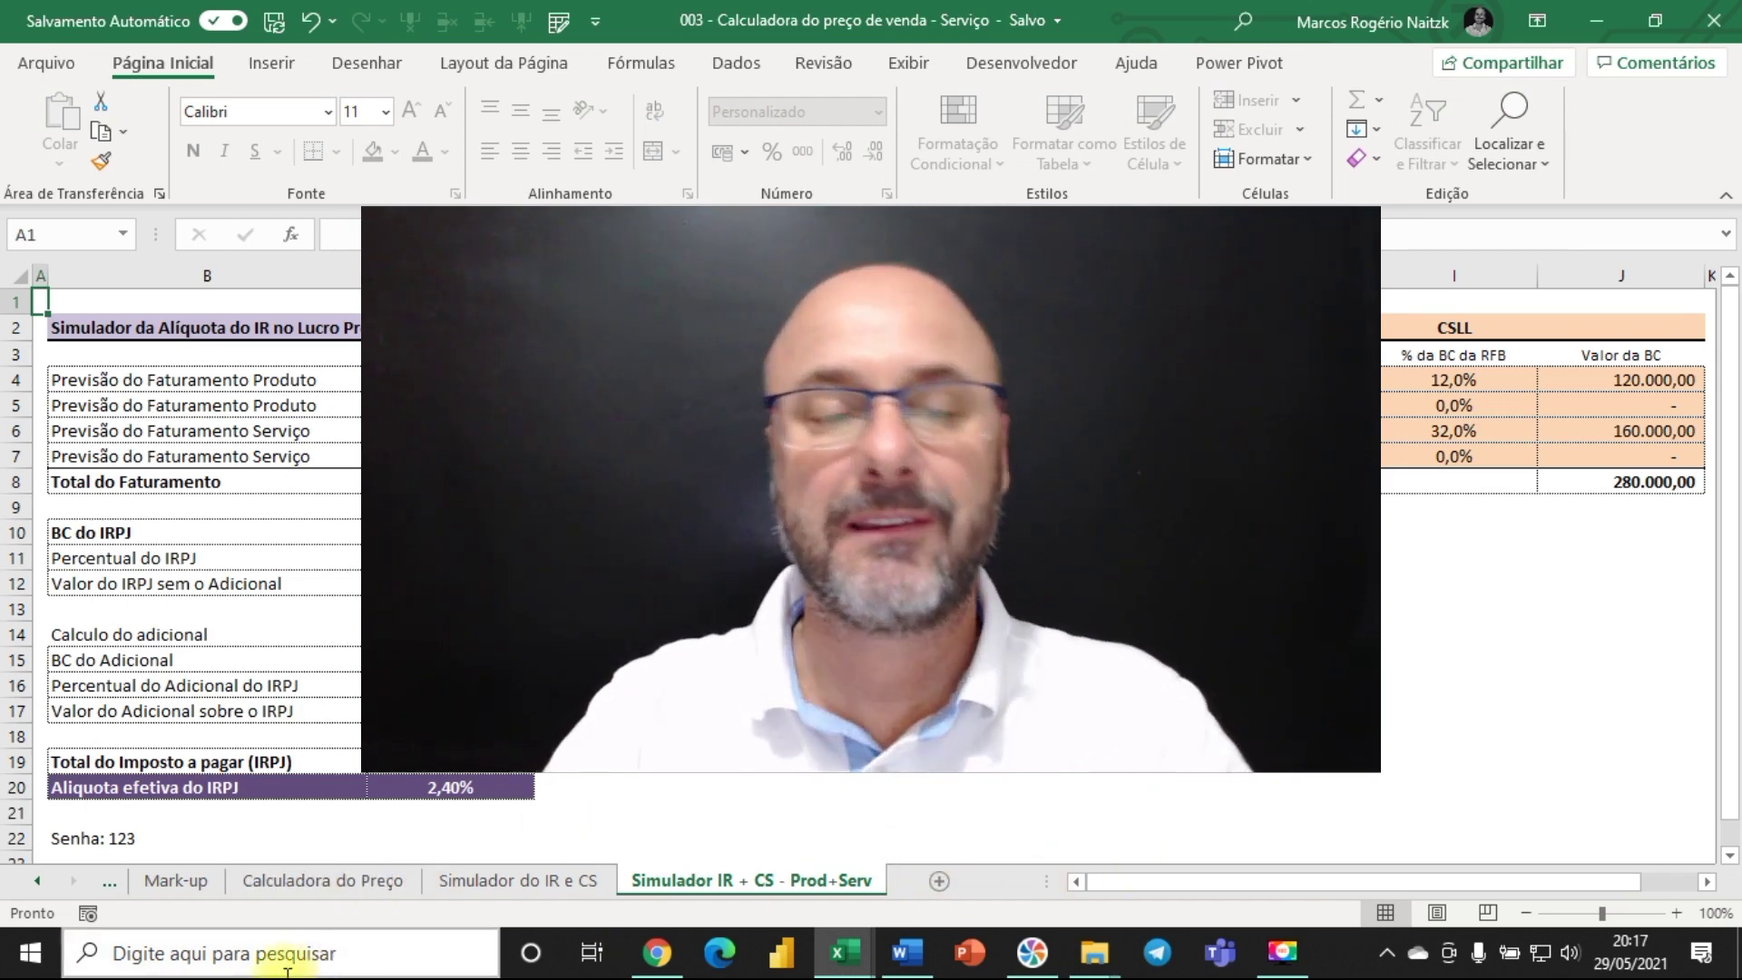
left_click(177, 882)
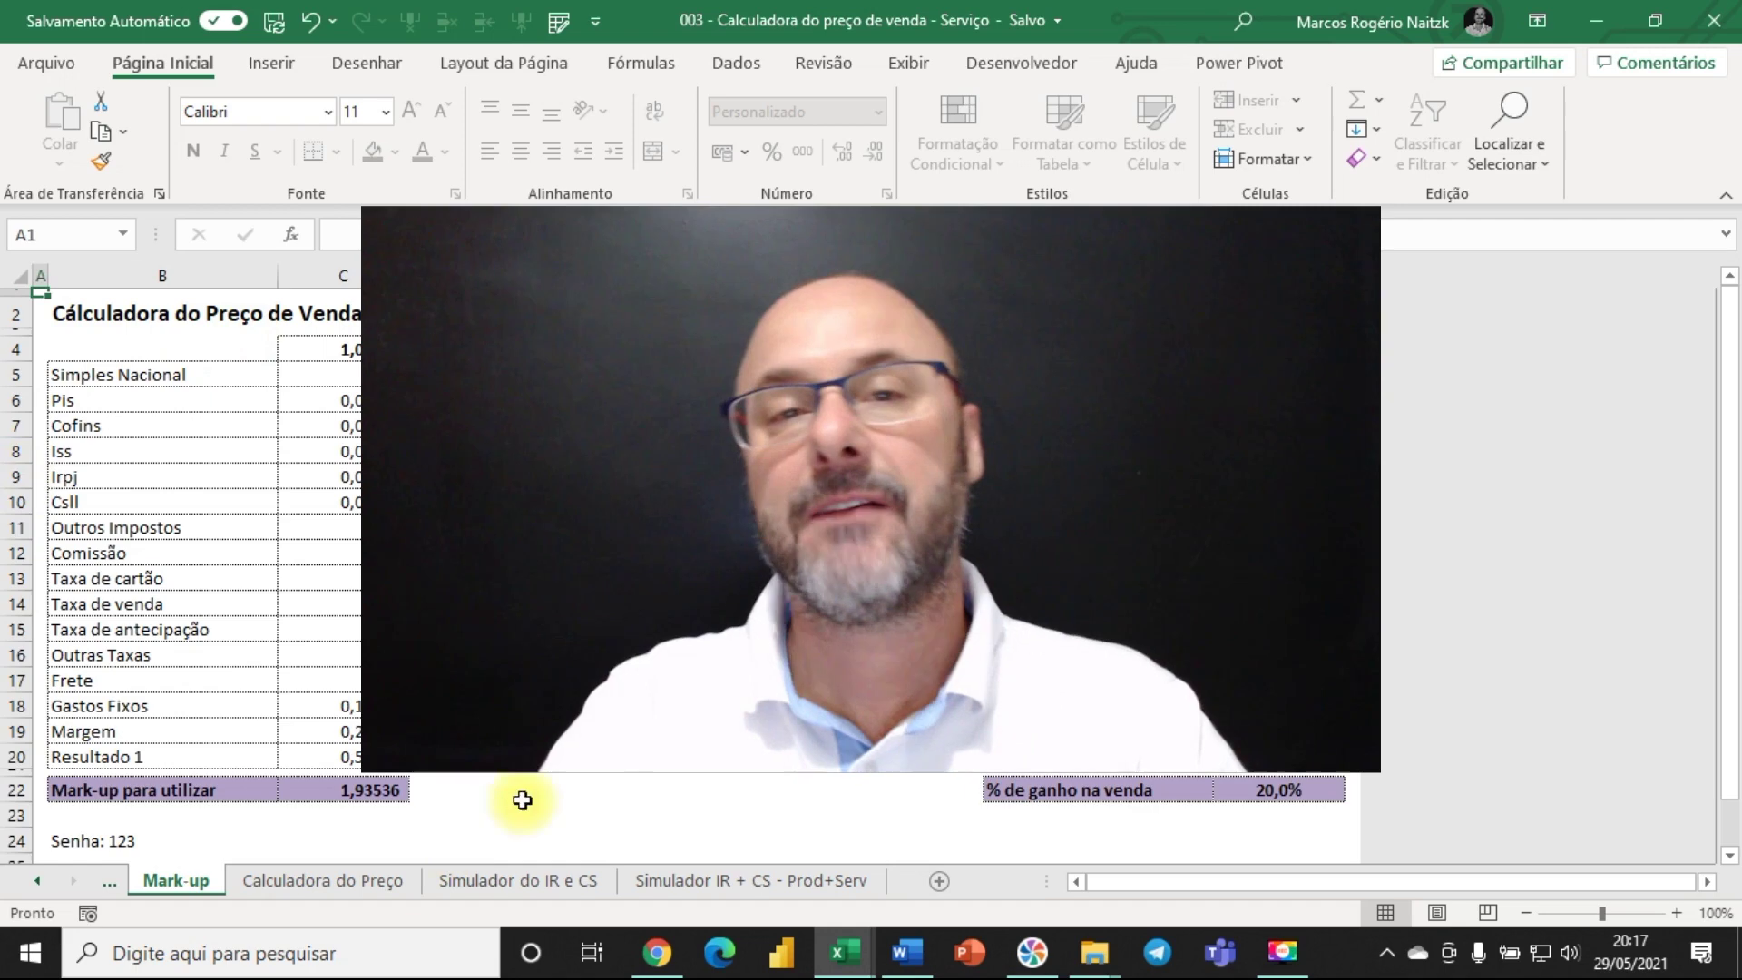
left_click(38, 883)
left_click(38, 884)
left_click(39, 883)
left_click(186, 880)
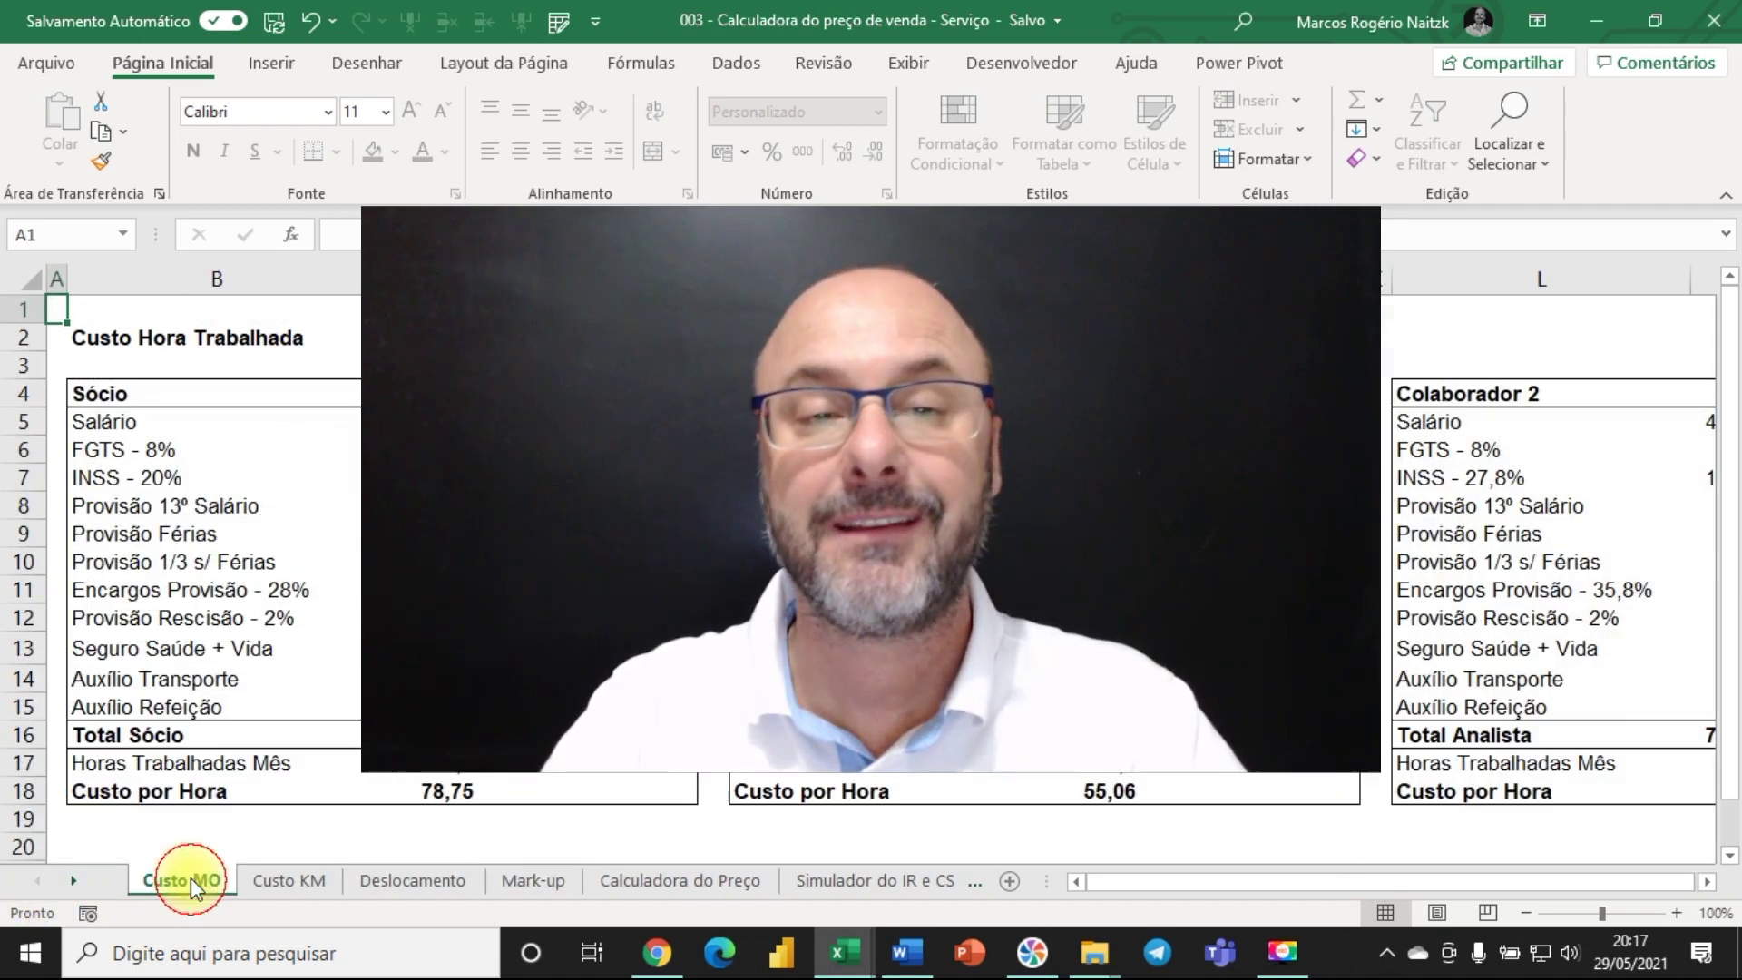